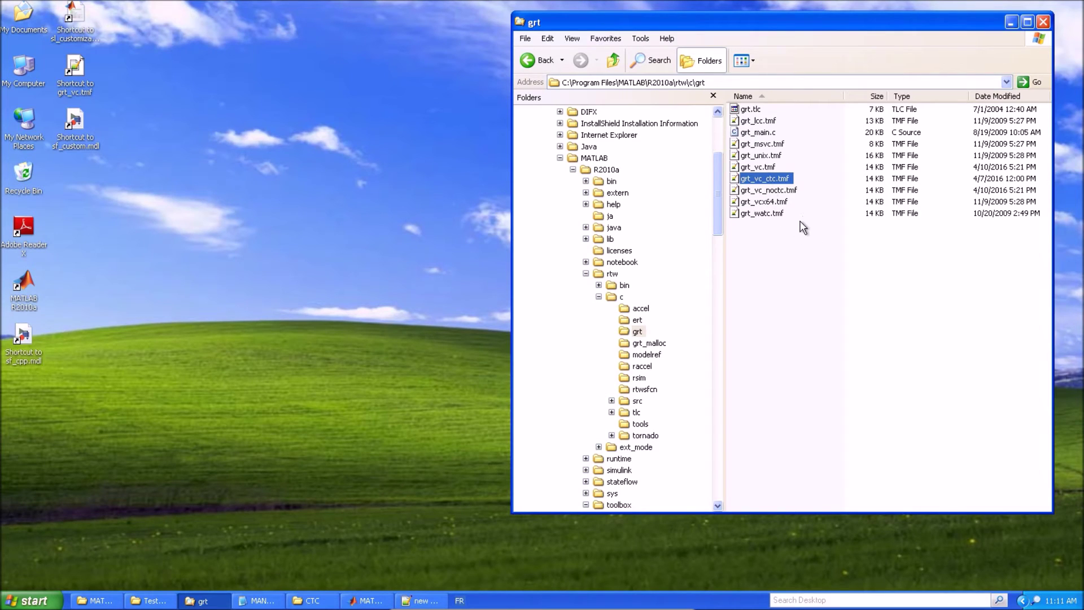
Open the grt_vc.tmf template with Notepad++ through the Open With menu
left_click(753, 171)
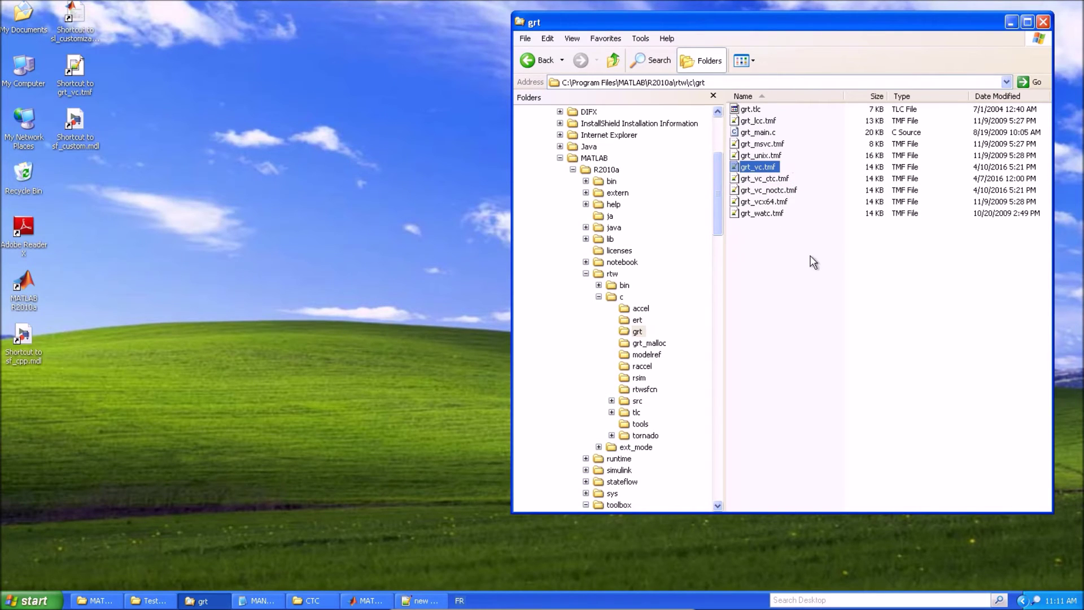
right_click(759, 166)
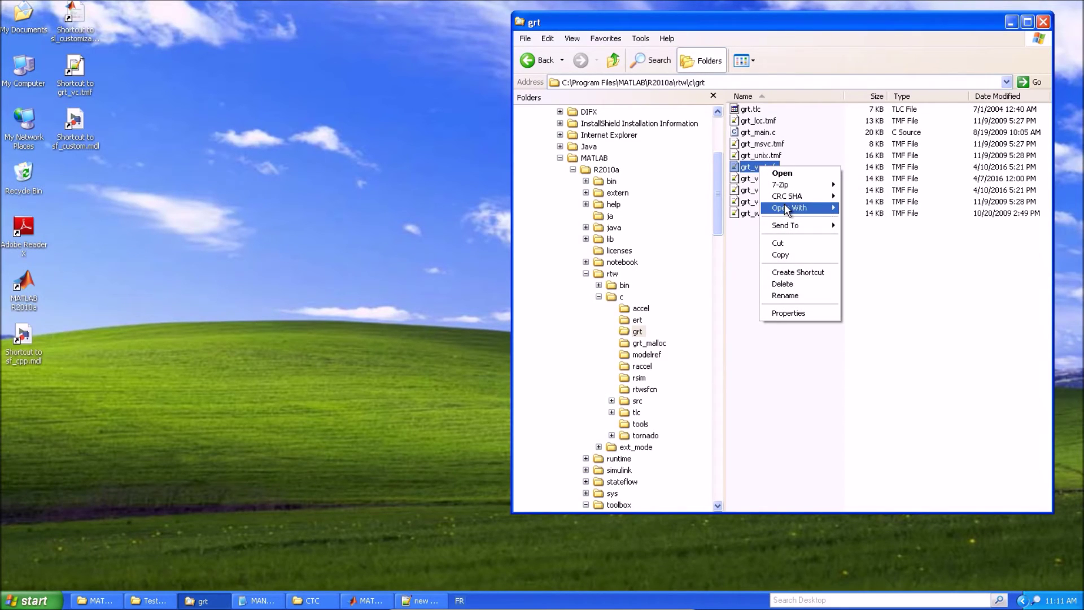
mouse_move(821, 211)
left_click(856, 210)
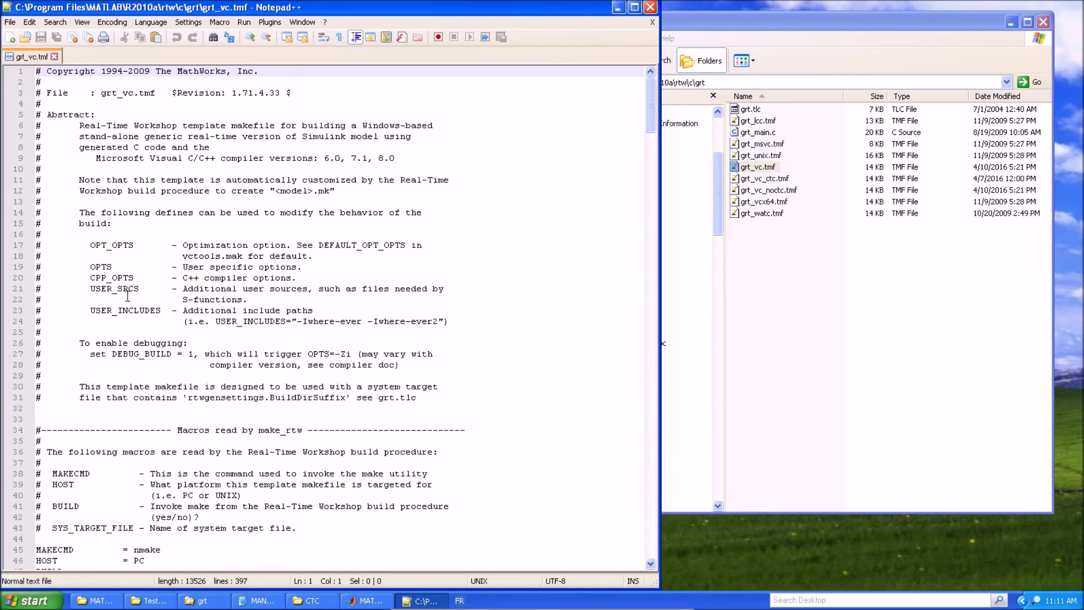
scroll(128, 296, "down", 1)
Scroll through grt_vc.tmf to review its template makefile settings
scroll(127, 295, "down", 5)
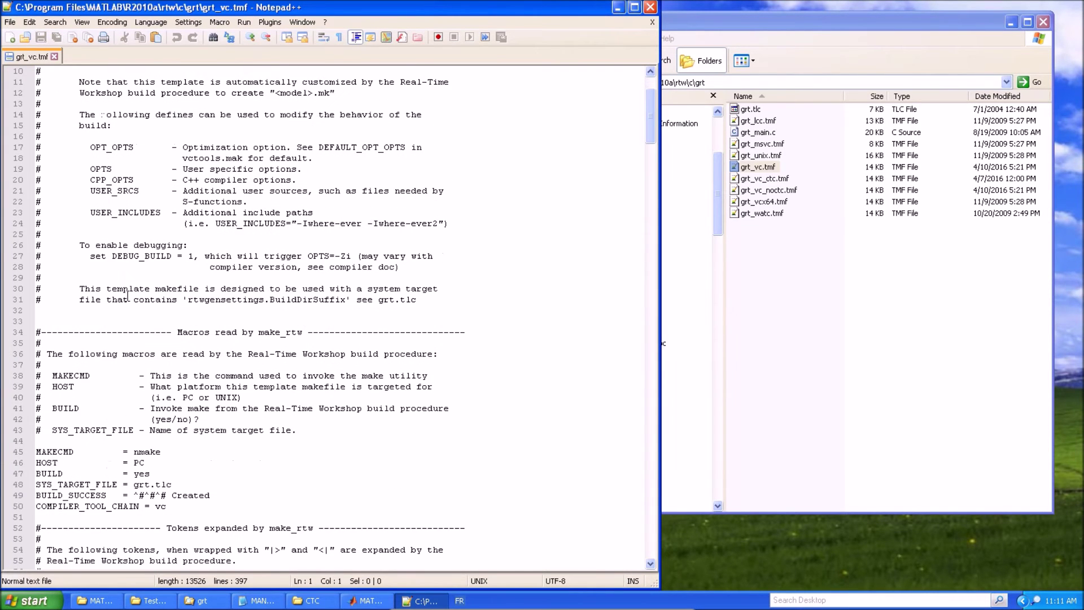
scroll(127, 295, "down", 4)
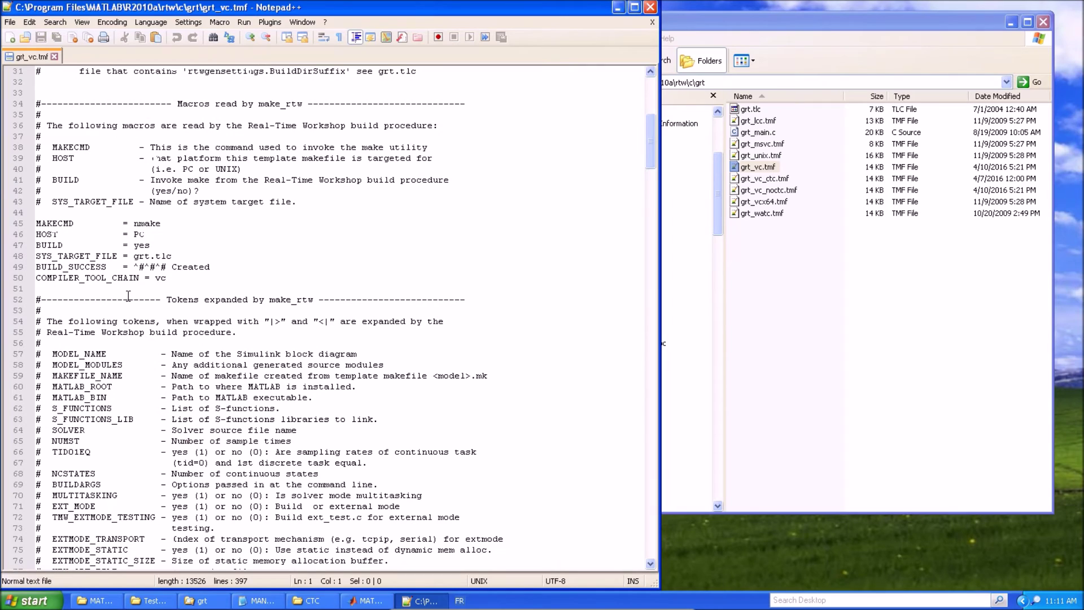
scroll(128, 295, "down", 3)
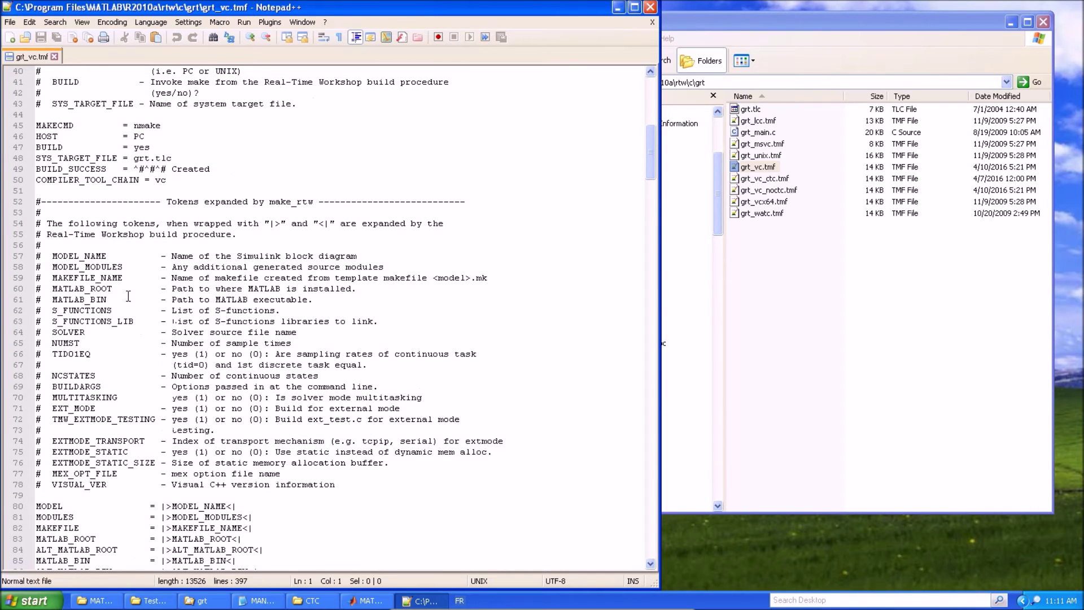
scroll(129, 296, "down", 2)
scroll(128, 296, "up", 5)
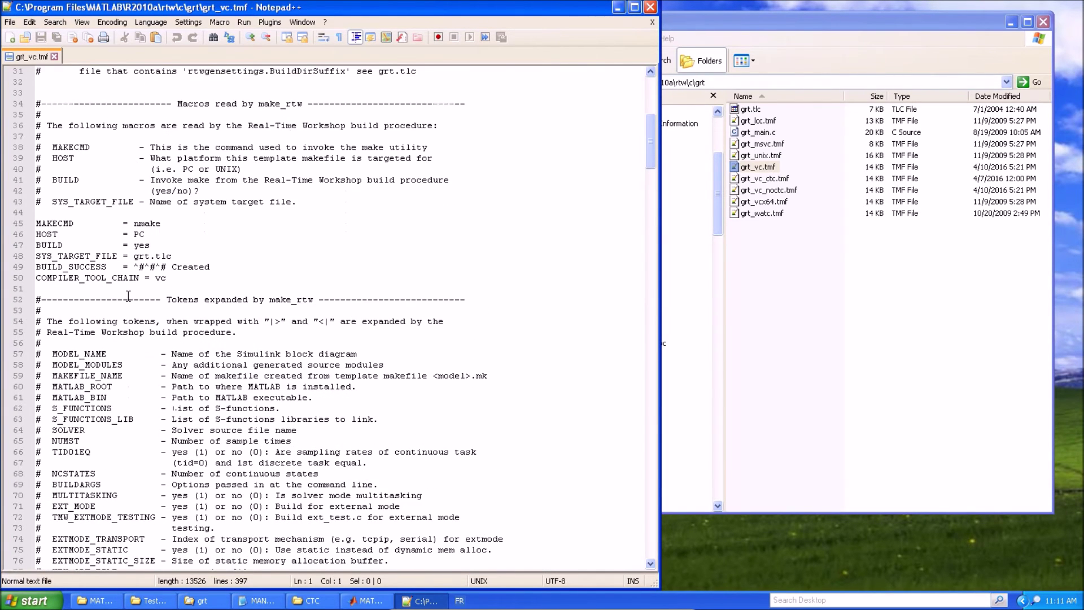
scroll(128, 296, "up", 1)
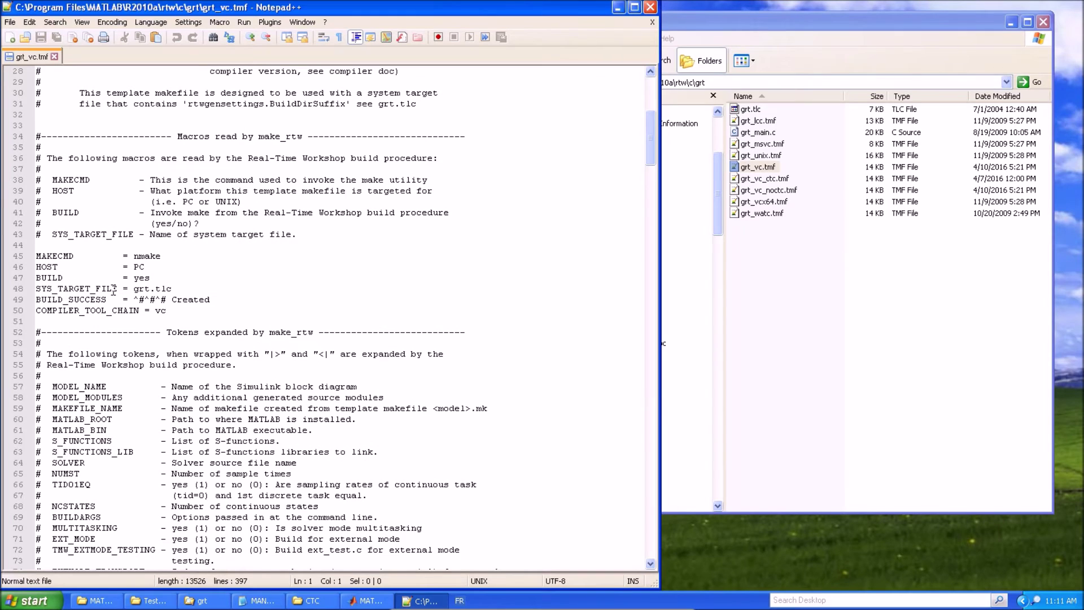
scroll(114, 291, "up", 2)
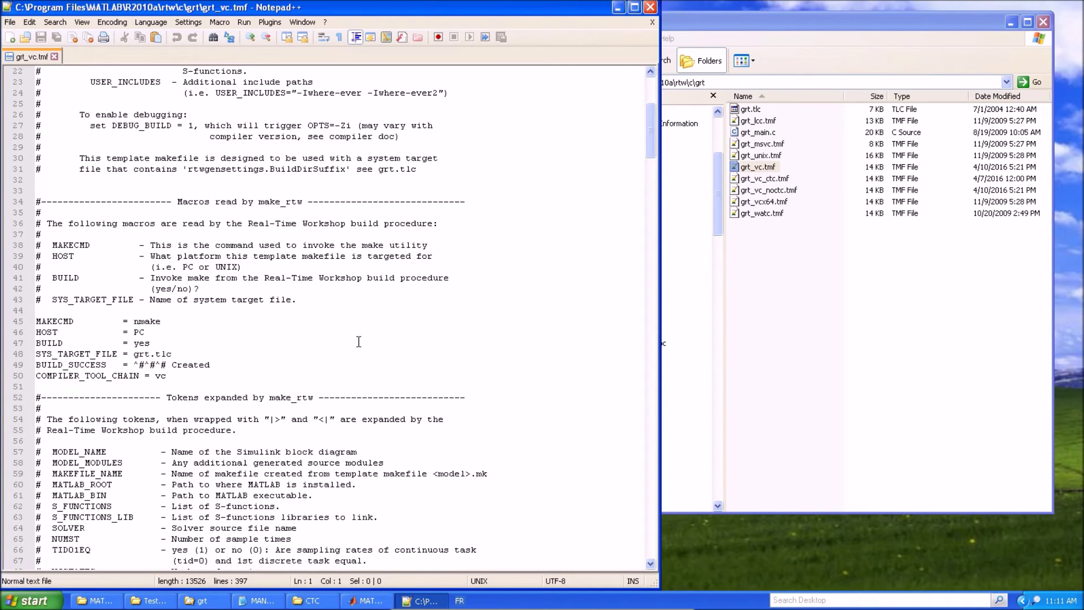
scroll(358, 341, "down", 20)
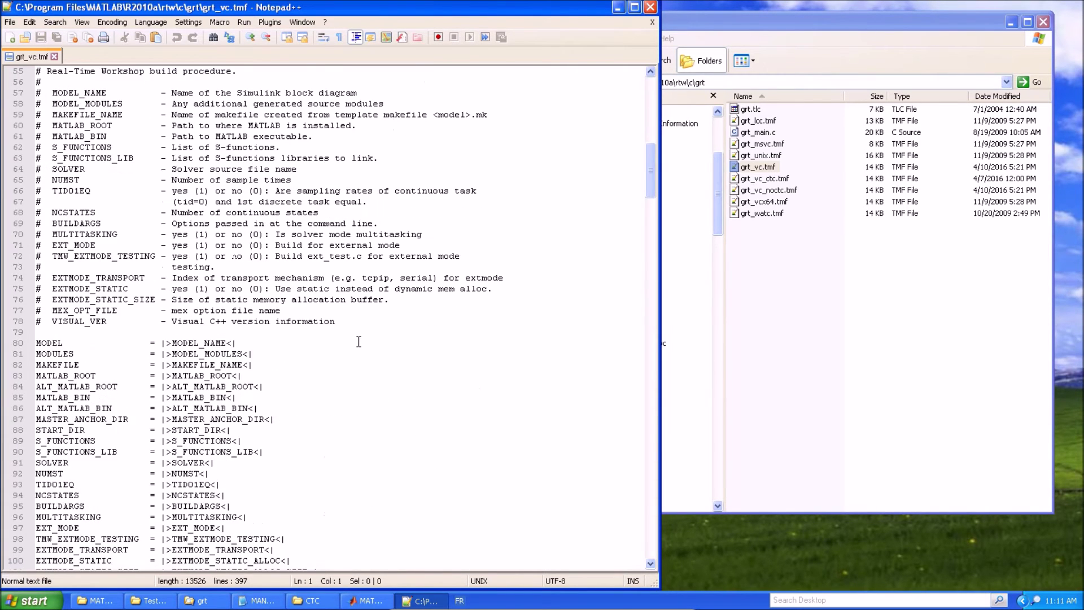
scroll(358, 341, "down", 1)
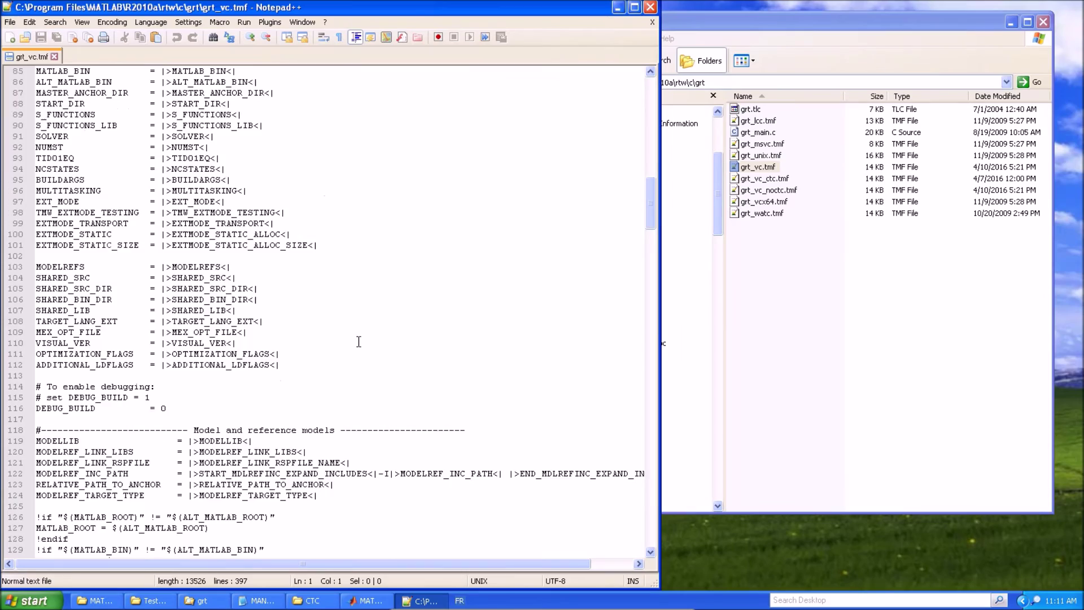
scroll(359, 340, "down", 11)
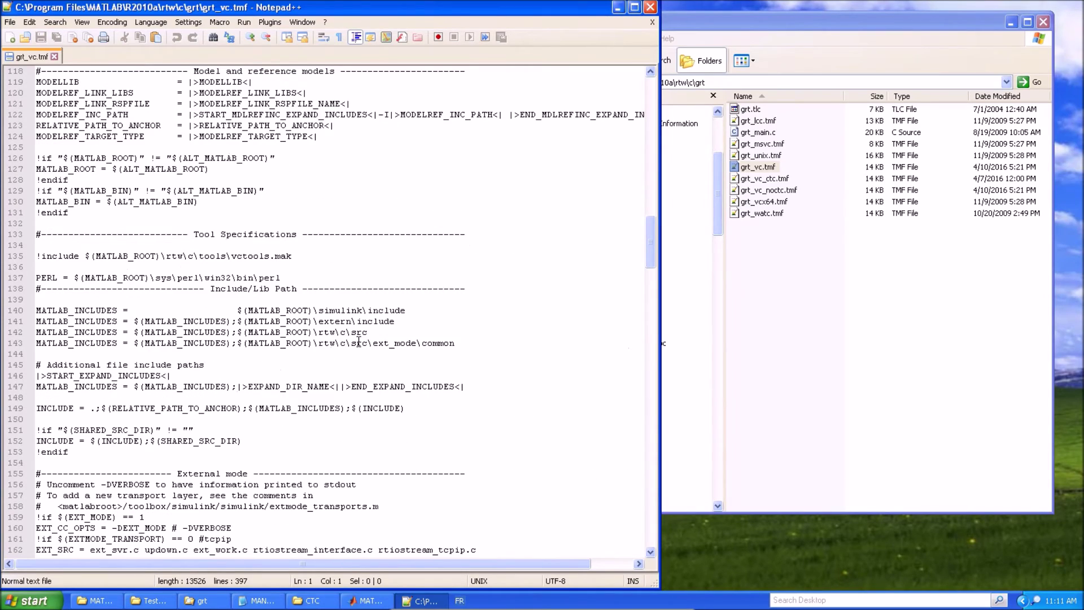
scroll(358, 341, "down", 4)
scroll(359, 341, "up", 15)
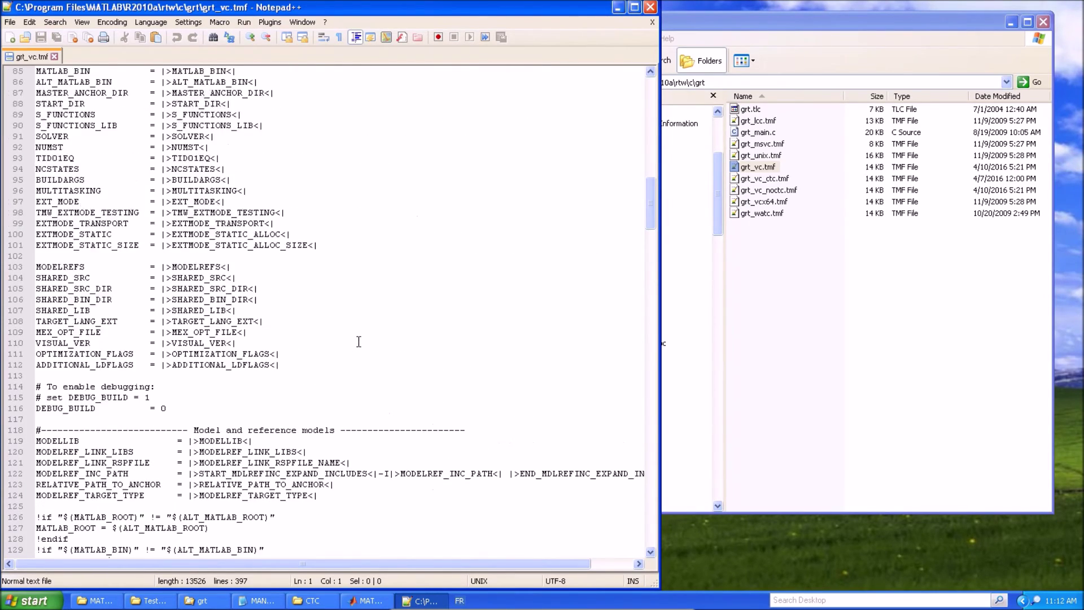
scroll(359, 341, "up", 16)
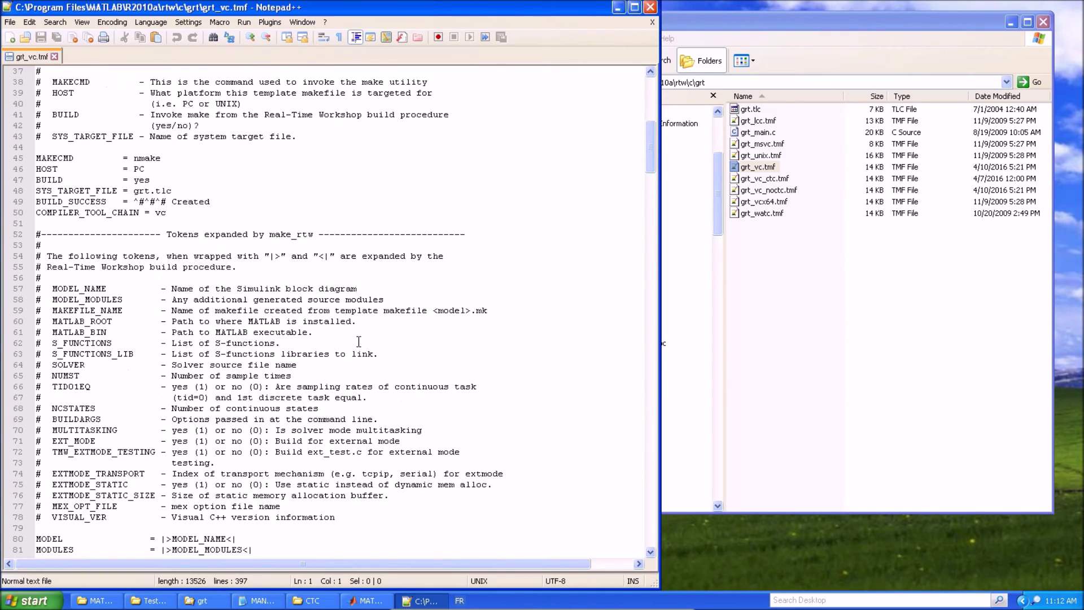
scroll(359, 341, "up", 2)
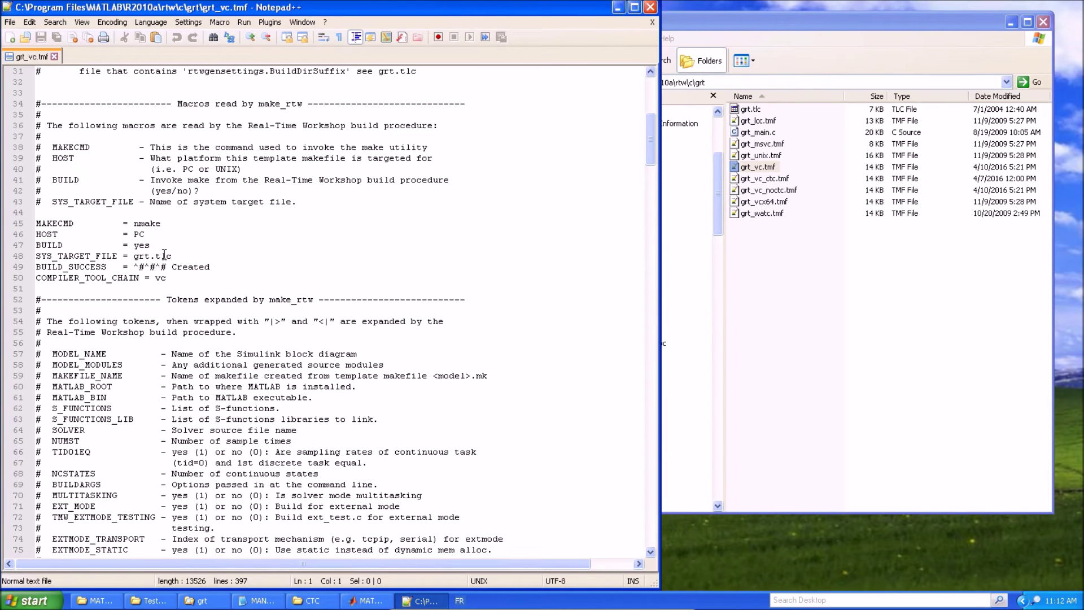
Highlight MAKECMD (nmake) on line 45, then return to the grt folder window
left_click(43, 223)
double_click(43, 224)
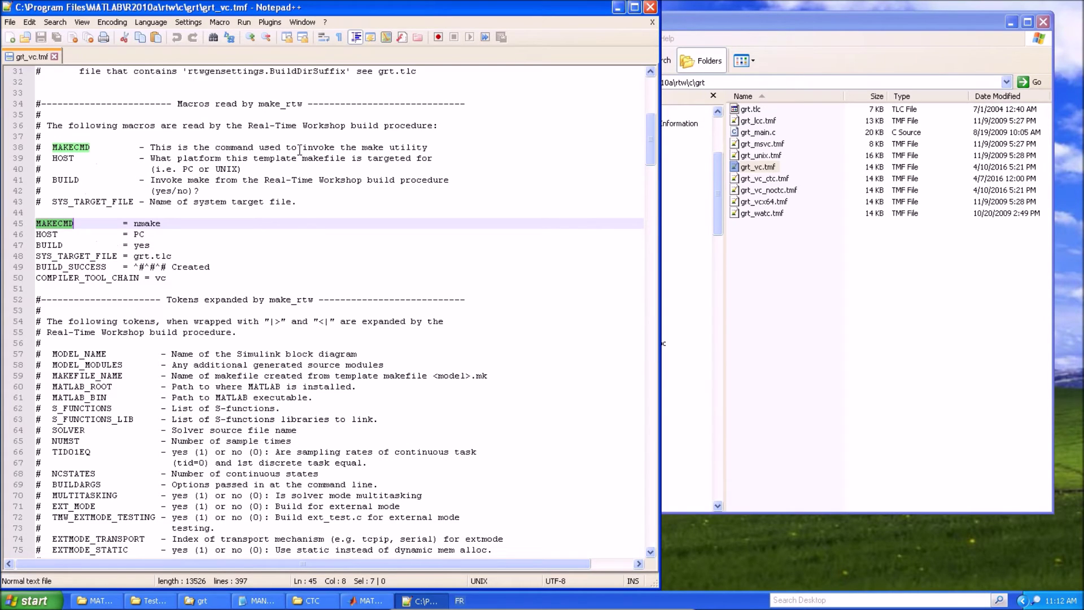
left_click(178, 223)
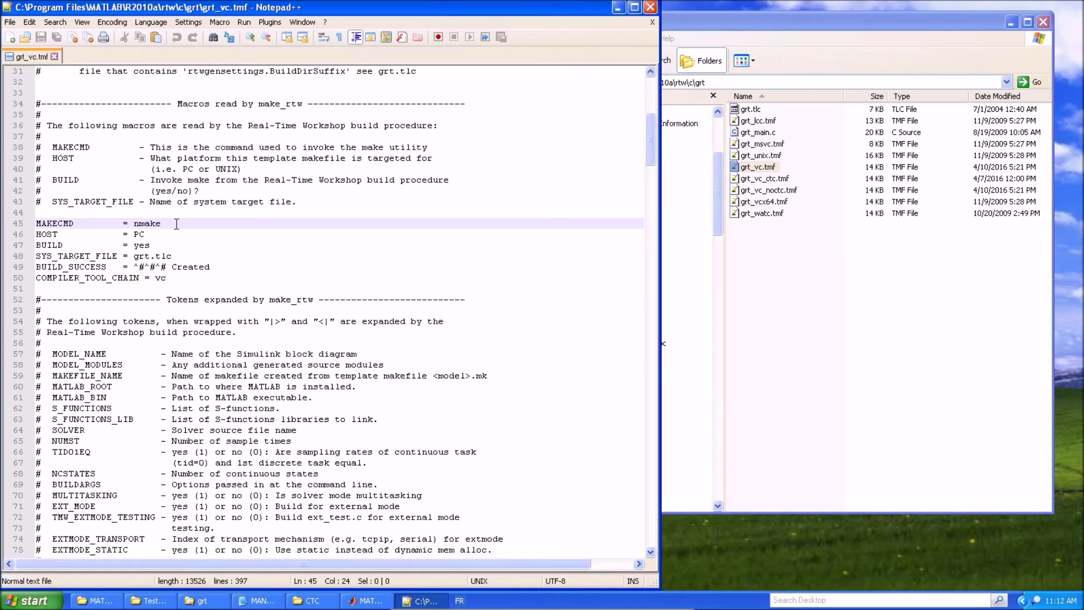
left_click(781, 31)
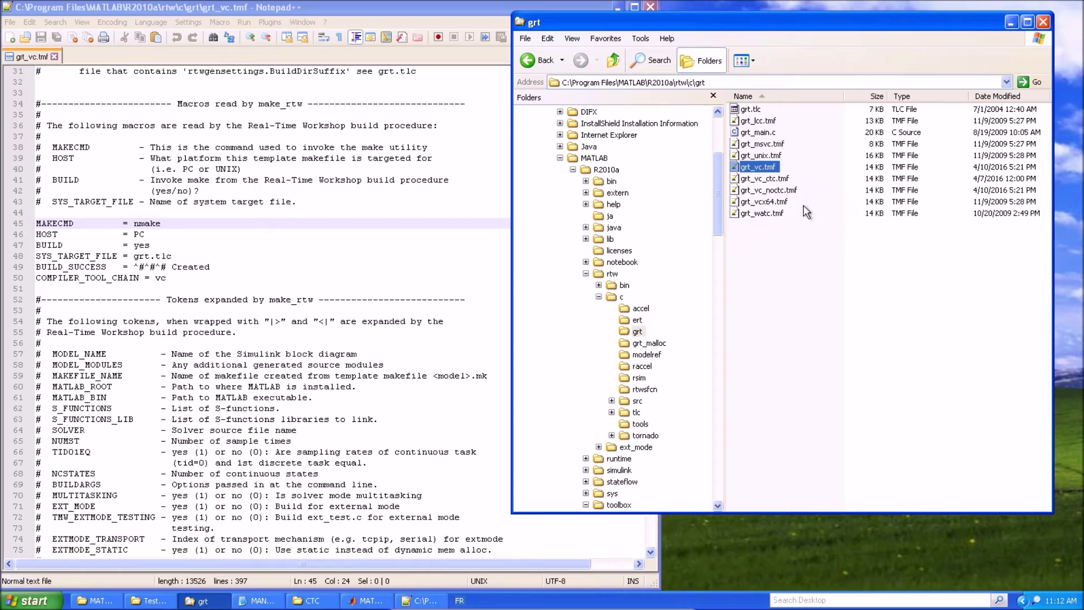
Open grt_vc_ctc.tmf with Notepad++ in a second tab beside grt_vc.tmf
left_click(774, 180)
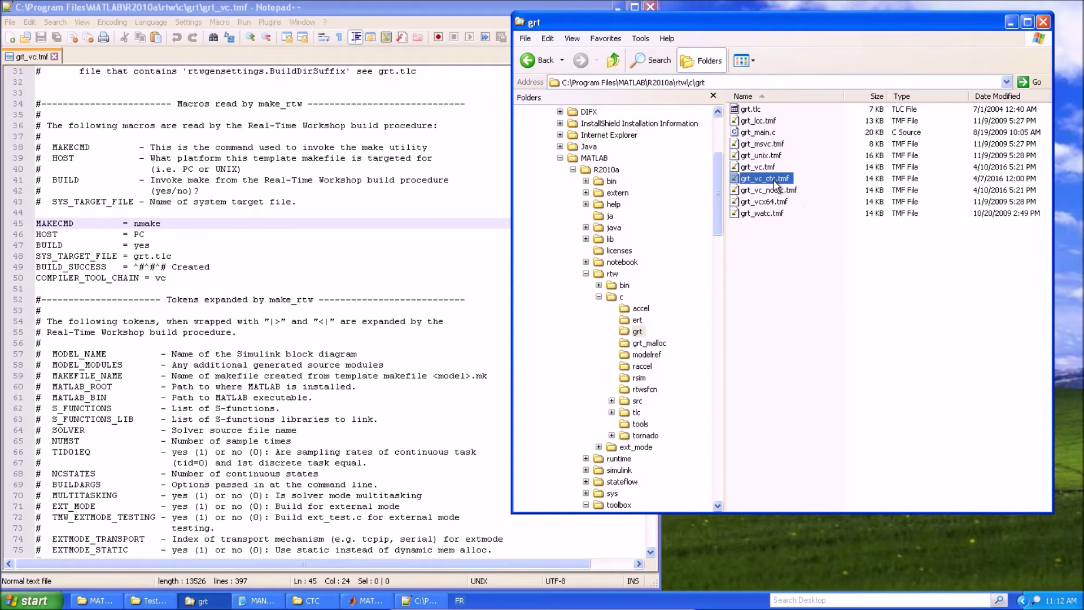
right_click(775, 181)
mouse_move(800, 219)
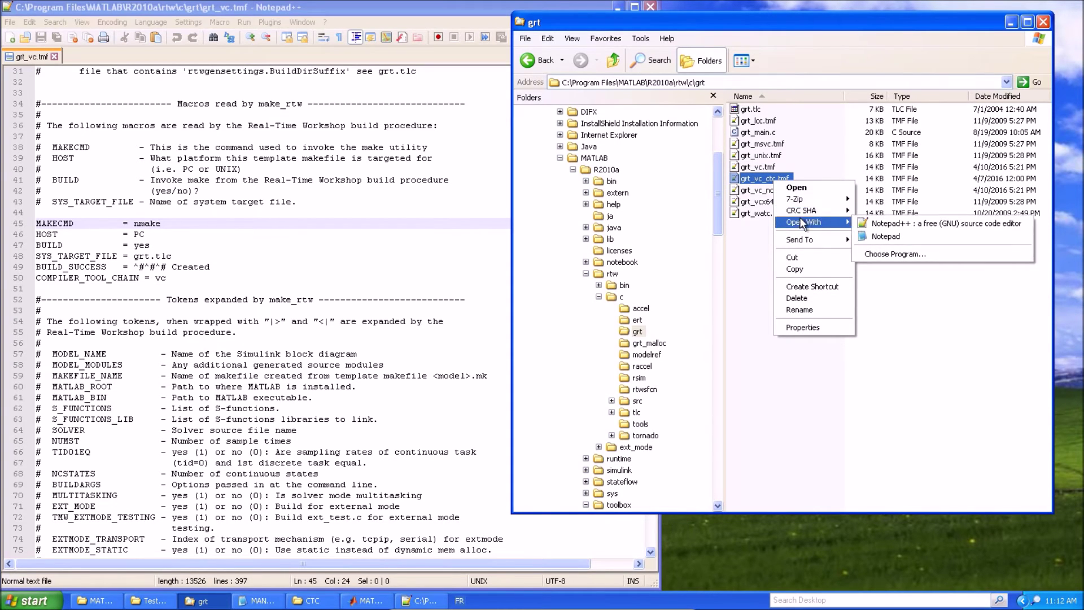
left_click(867, 224)
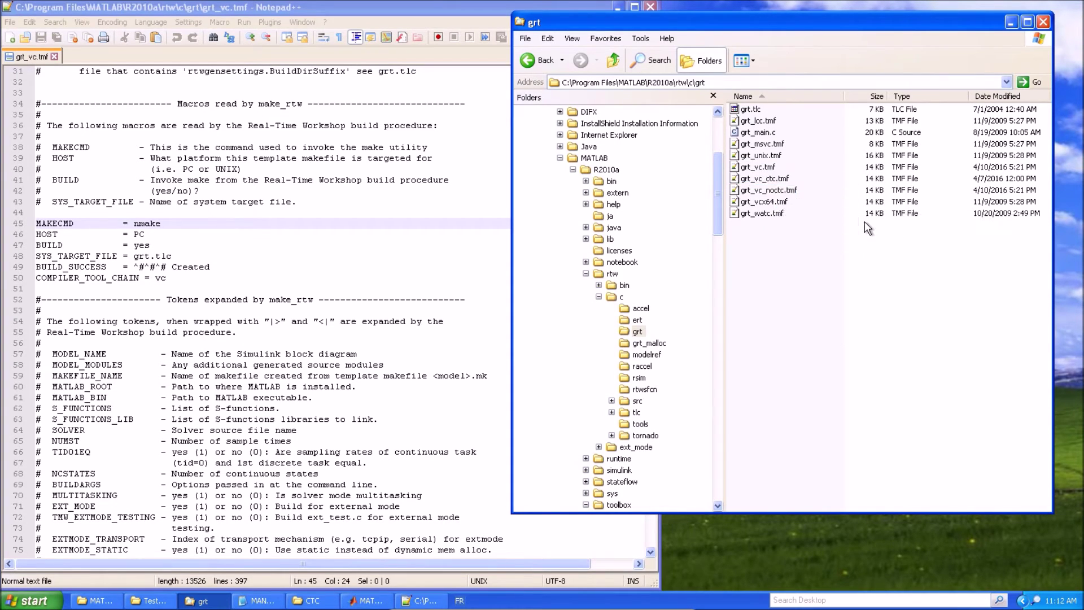
left_click(765, 181)
right_click(764, 181)
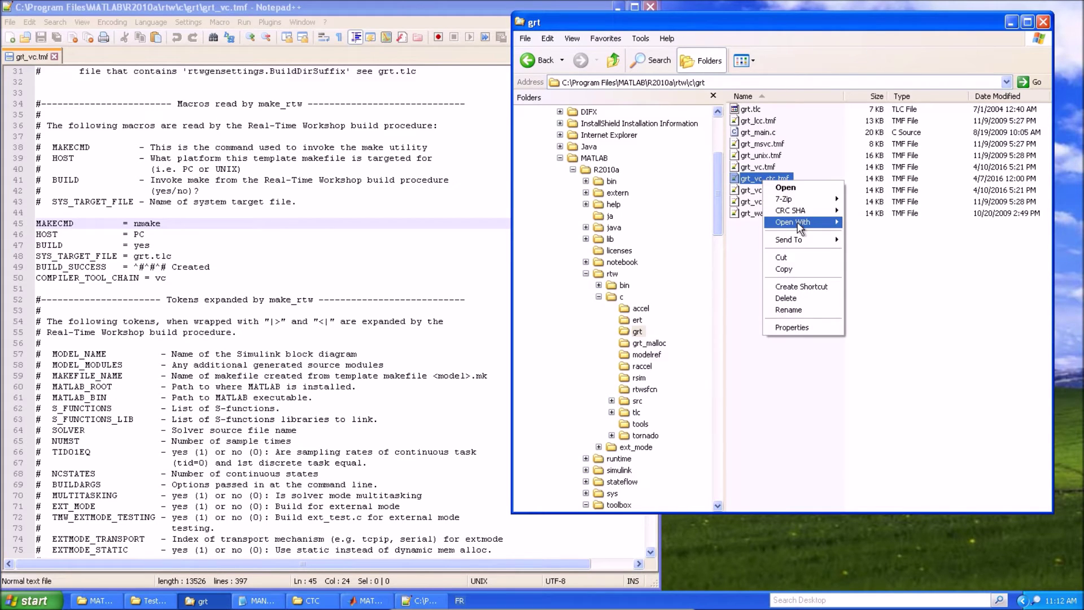
mouse_move(800, 223)
left_click(860, 224)
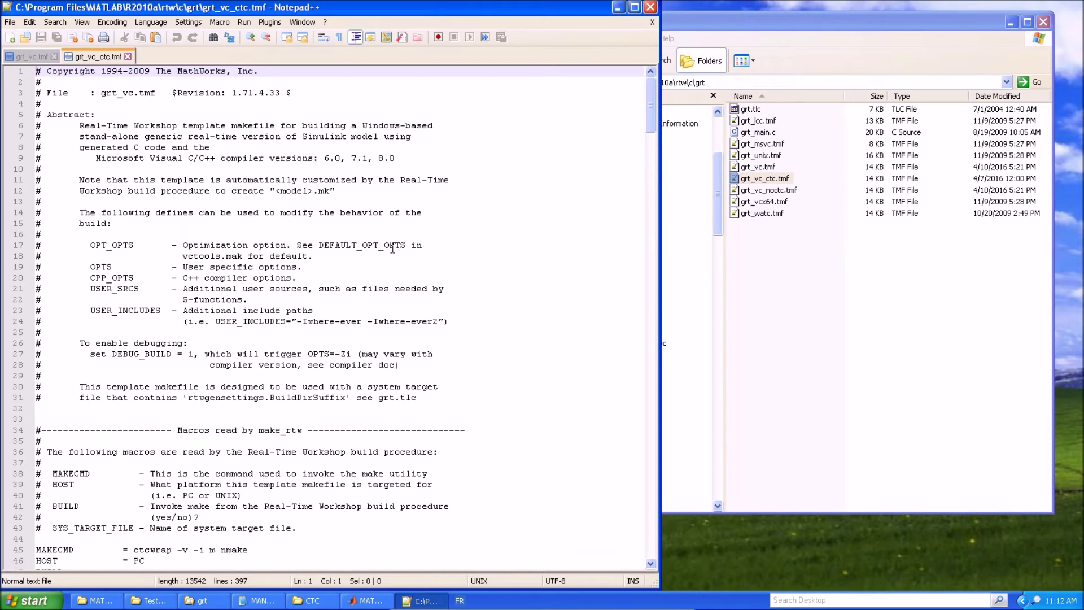
scroll(393, 249, "down", 4)
Highlight MAKECMD's ctcwrap -v -i m nmake options on line 45, then minimize Notepad++
double_click(56, 420)
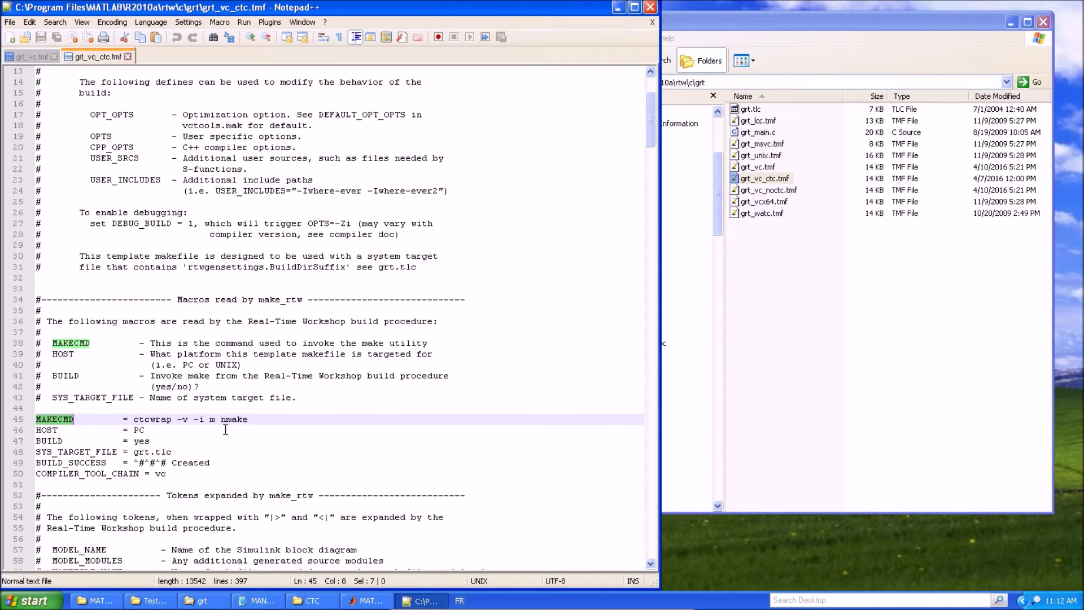
left_click_drag(220, 419, 133, 419)
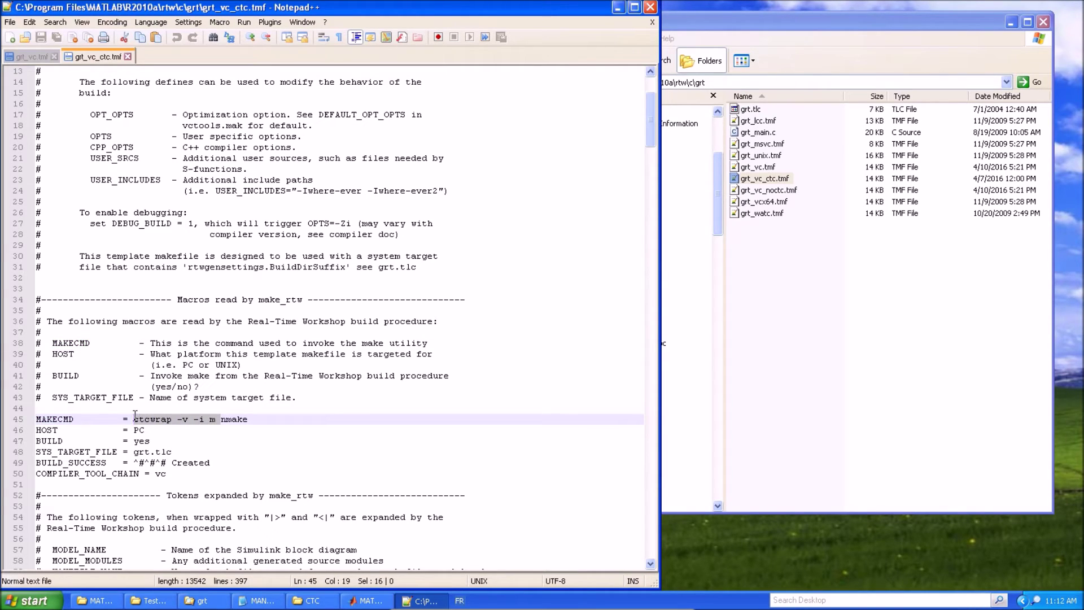
left_click(185, 419)
left_click_drag(178, 418, 188, 419)
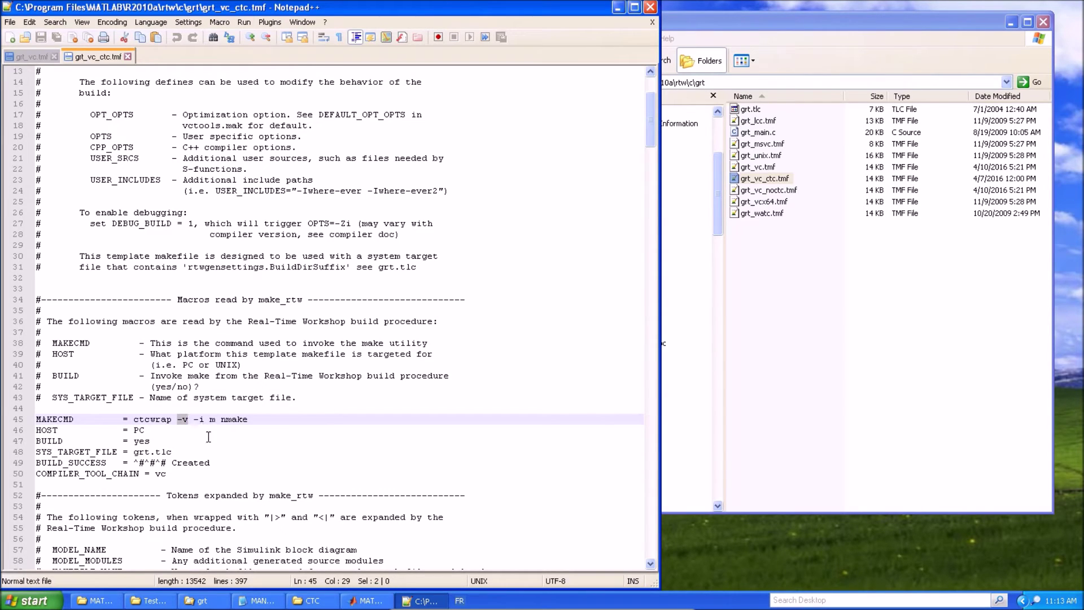
left_click_drag(194, 419, 198, 421)
left_click(215, 419)
left_click(618, 7)
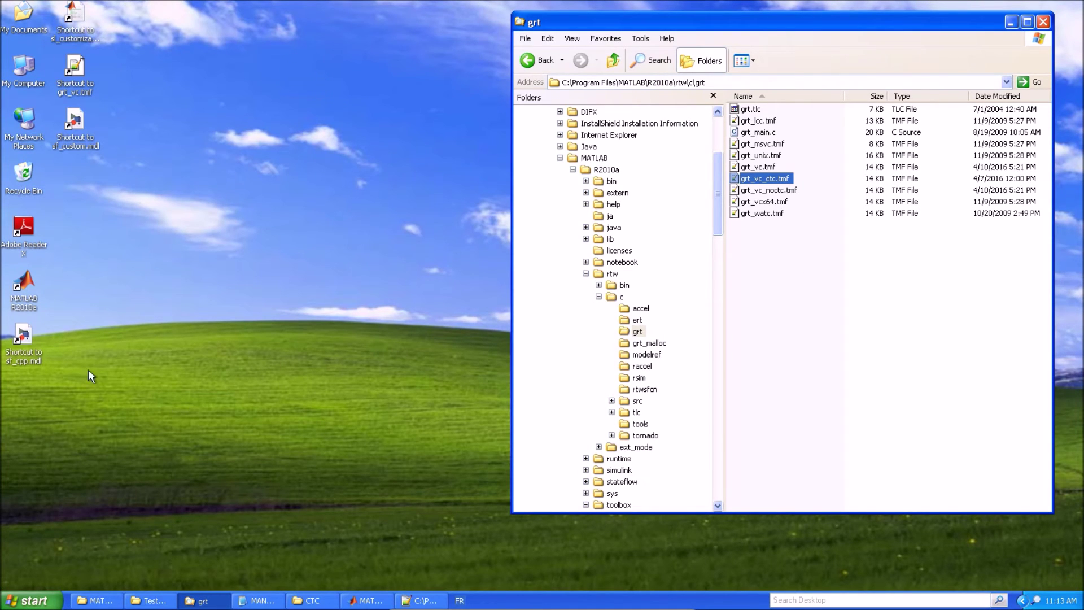
Open sf_cpp.mdl from the desktop shortcut and move its window to the screen's right side
left_click(26, 335)
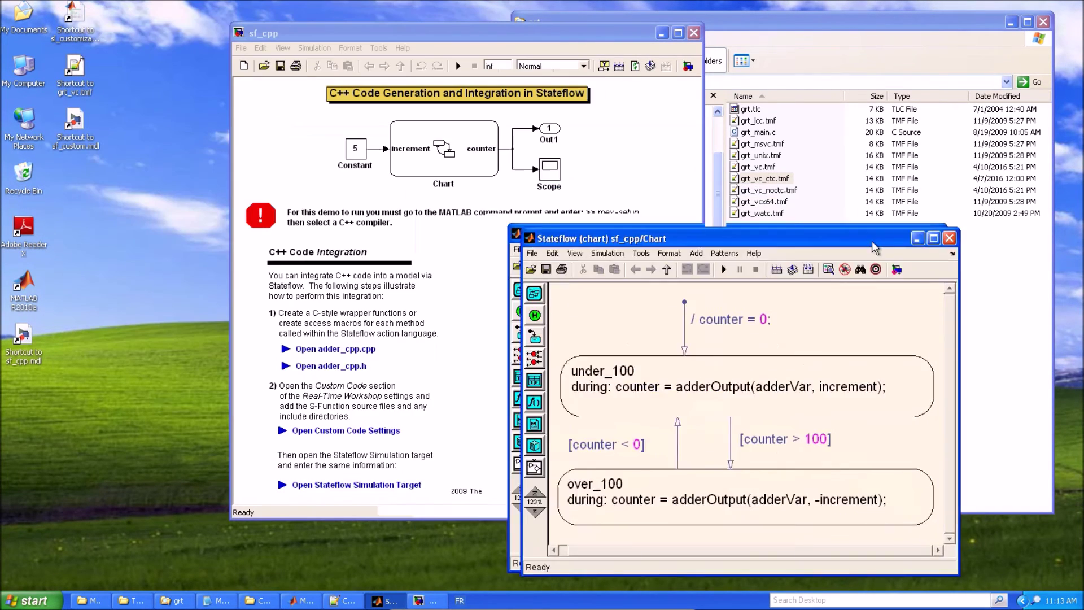
left_click(504, 36)
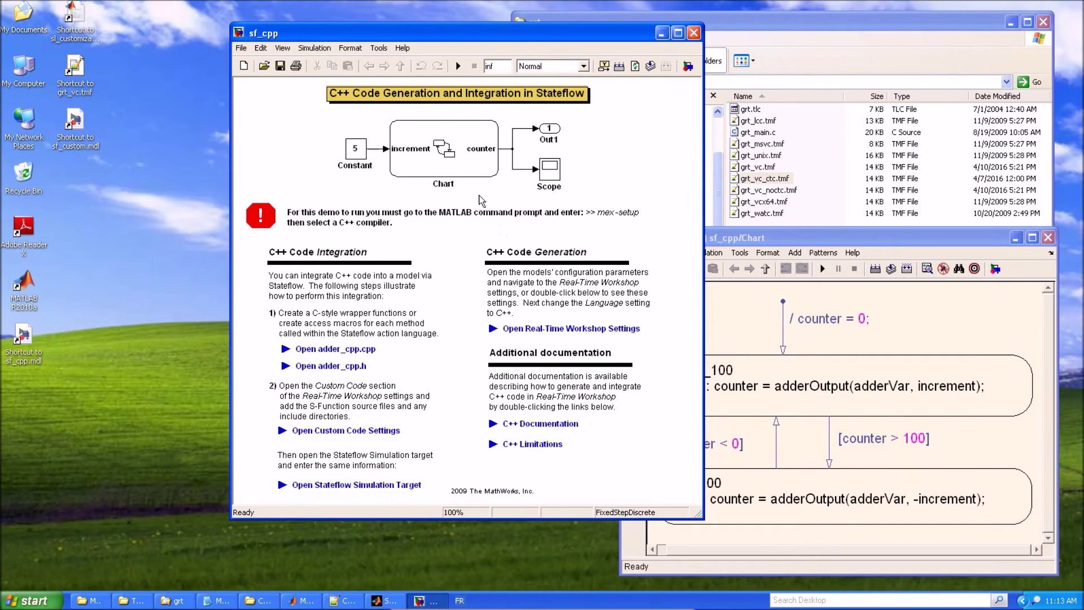
left_click_drag(472, 35, 842, 21)
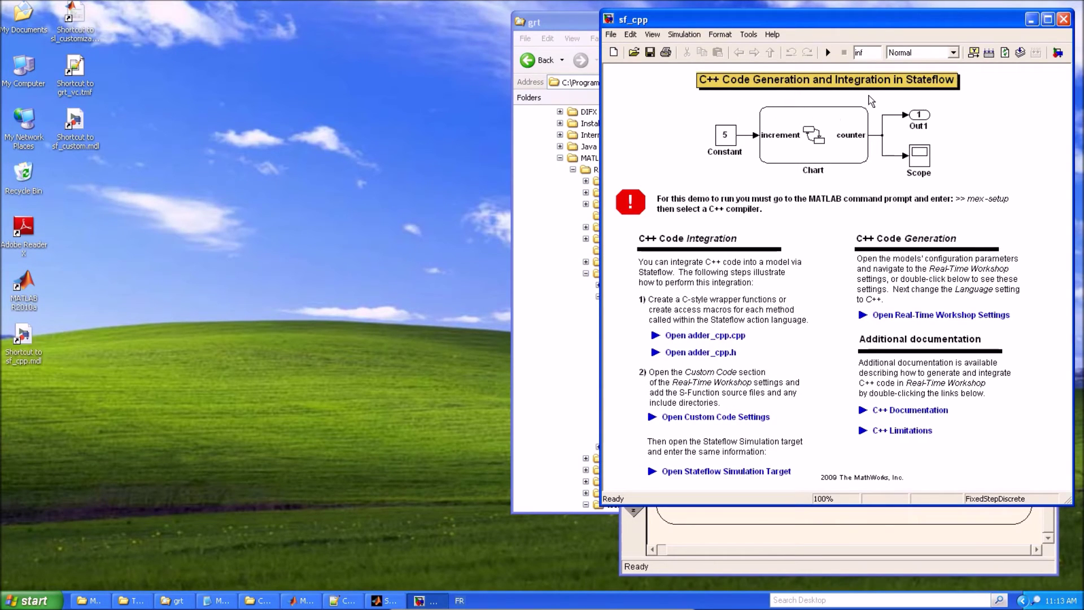
left_click(705, 338)
Open adder_cpp.cpp from the model annotation, review it in the maximized Editor, then close it
double_click(704, 339)
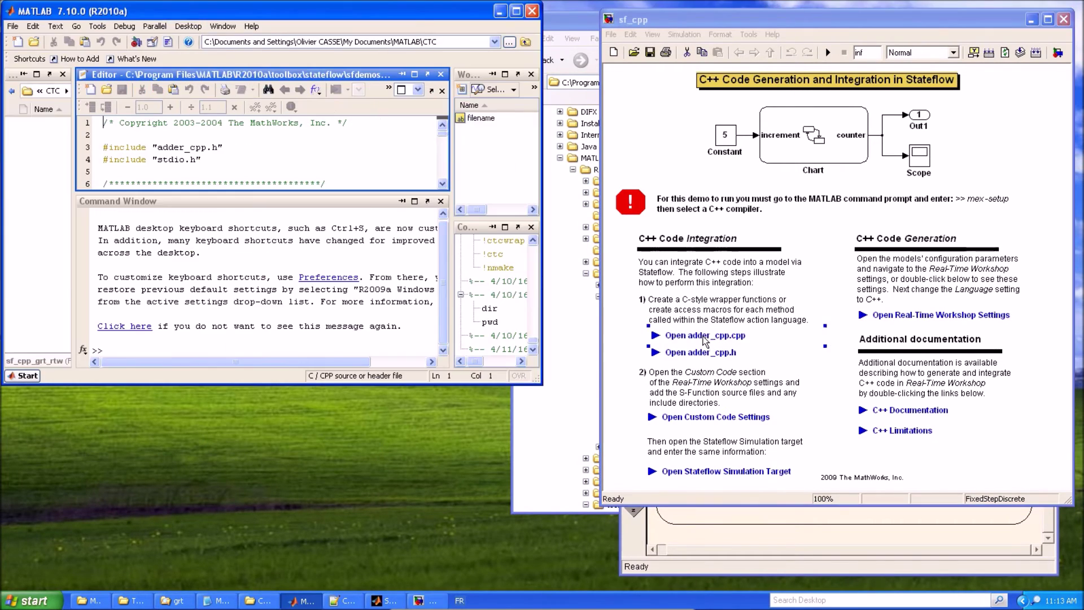
left_click(514, 11)
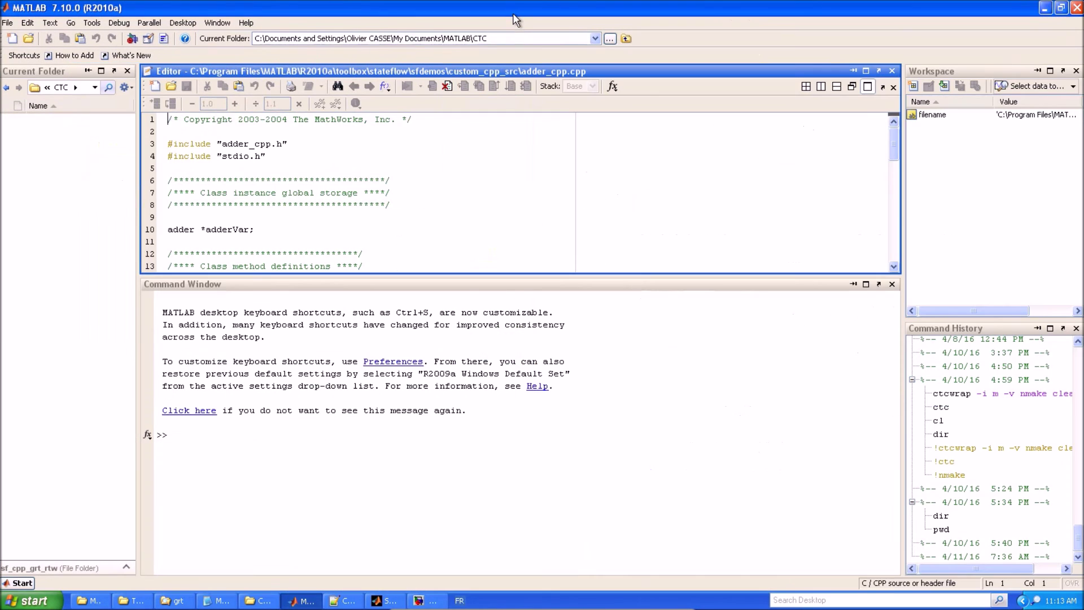
left_click_drag(425, 276, 442, 390)
left_click_drag(895, 201, 892, 259)
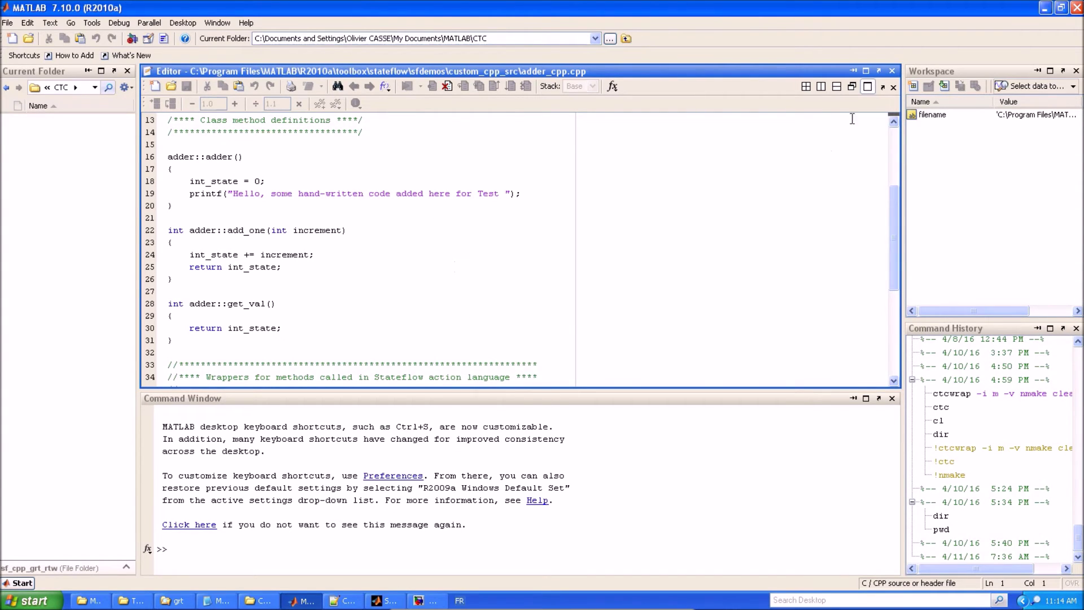
left_click(892, 71)
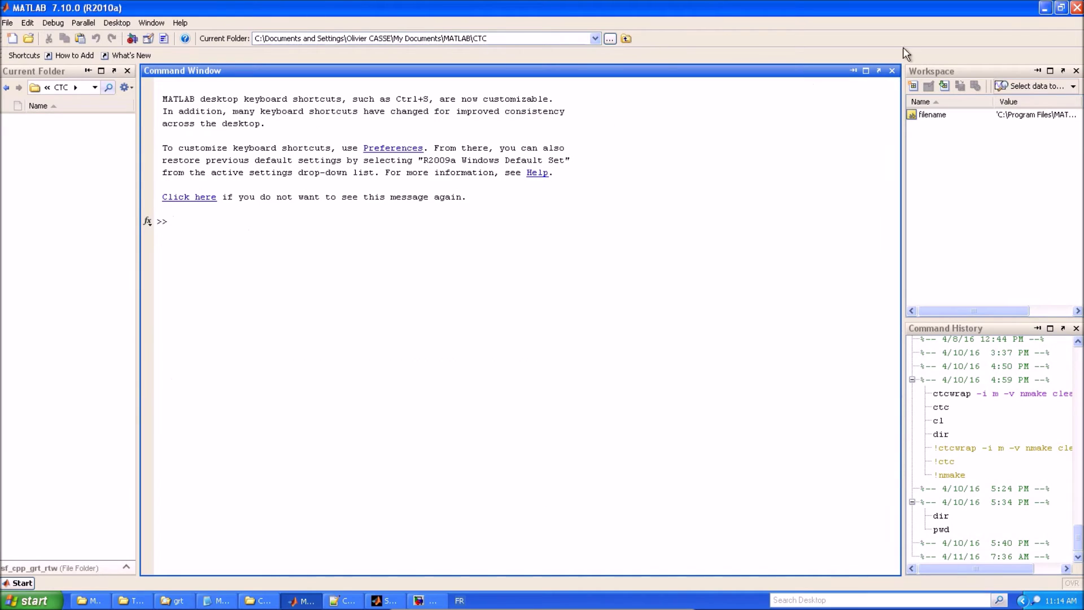
Bring sf_cpp to the front and run Tools > Testwell CTC++ > Testwell CTC ON-OFF
left_click(385, 601)
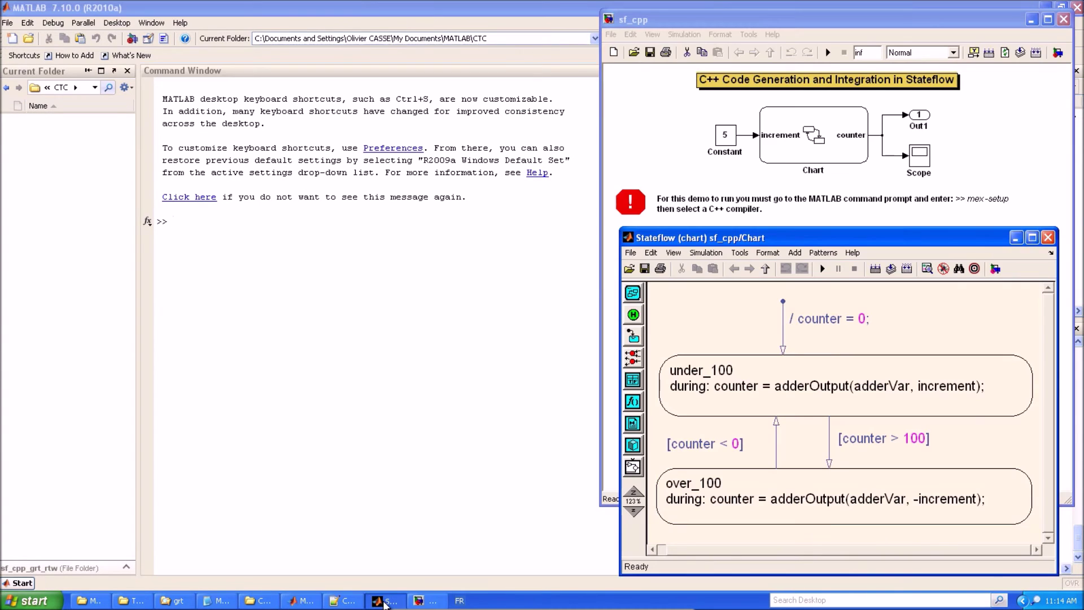
left_click(857, 25)
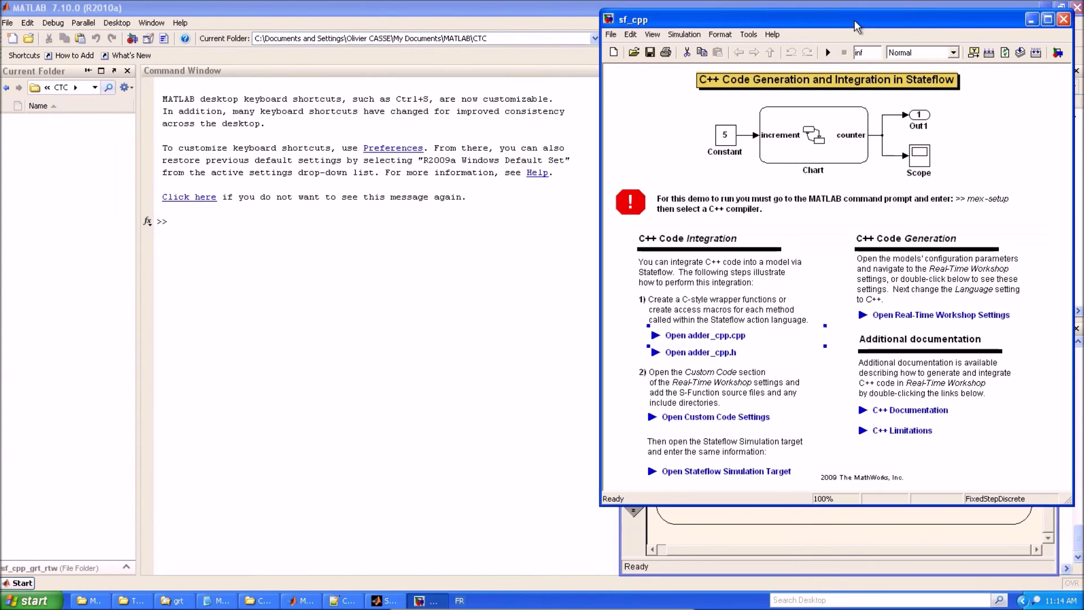
left_click(746, 35)
mouse_move(777, 388)
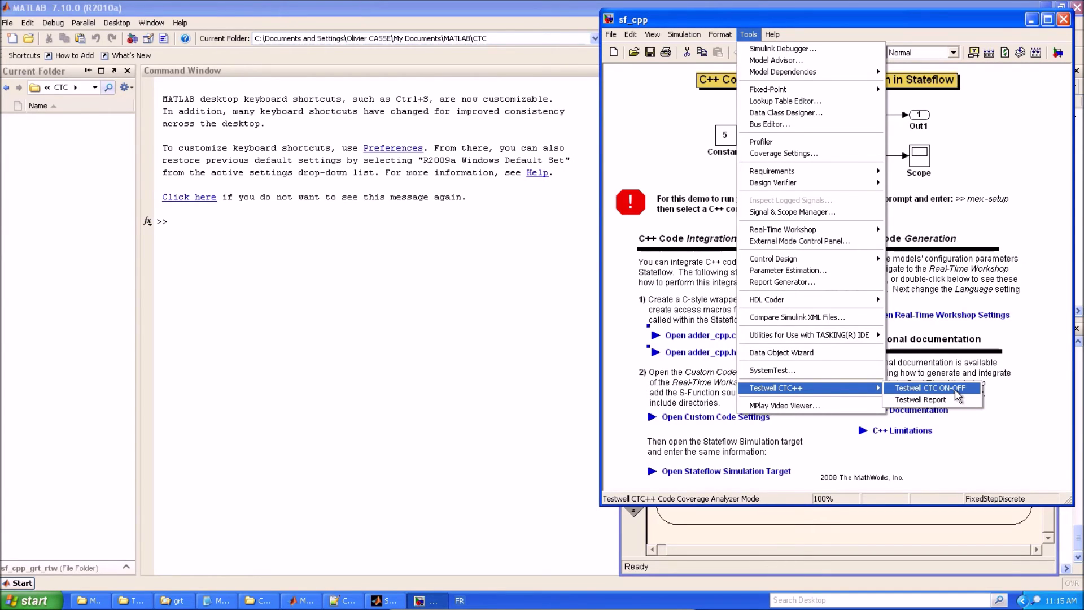
left_click(955, 390)
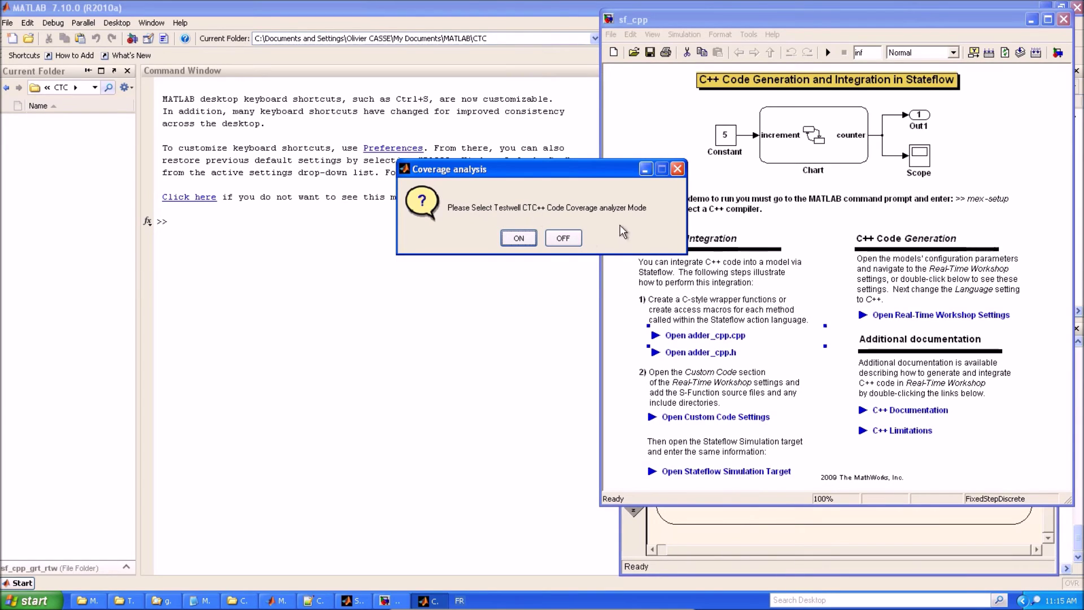
Switch Testwell CTC++ mode OFF and confirm the 'CTC++ Mode is OFF' message
left_click(566, 239)
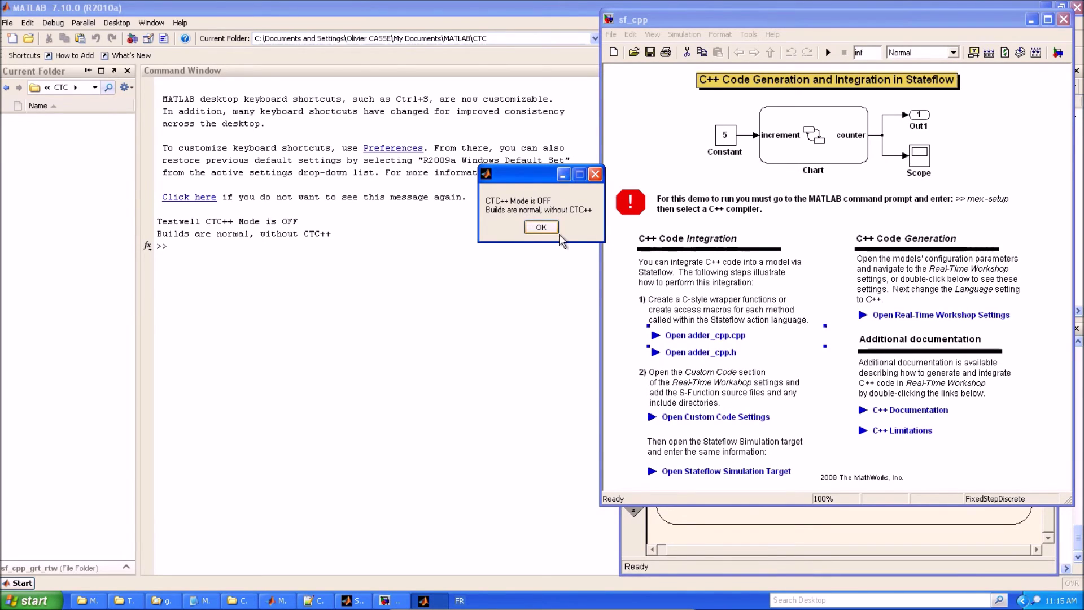
left_click(543, 228)
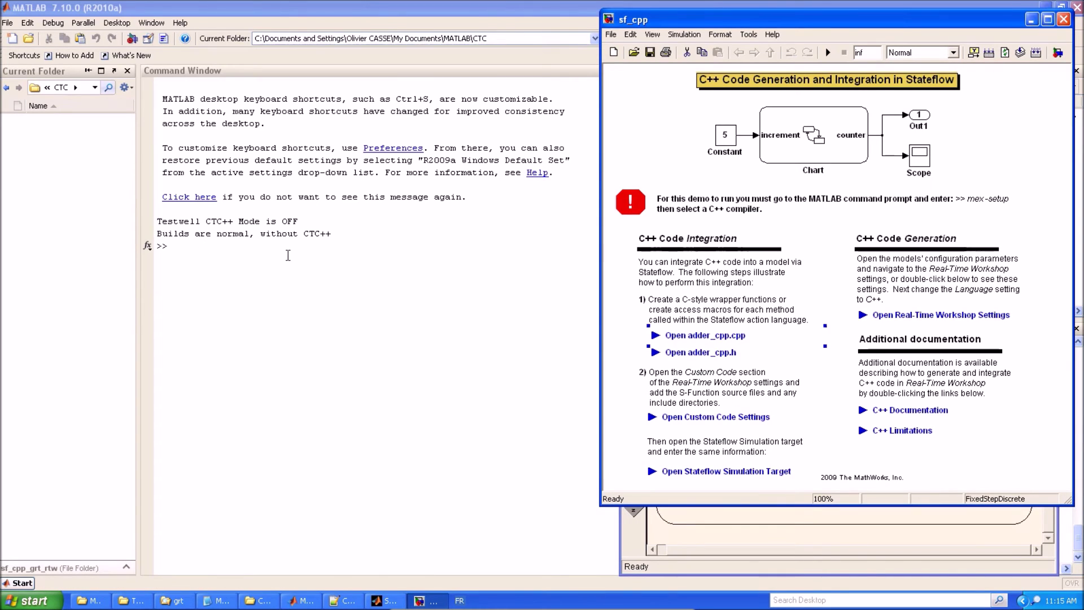
left_click(753, 36)
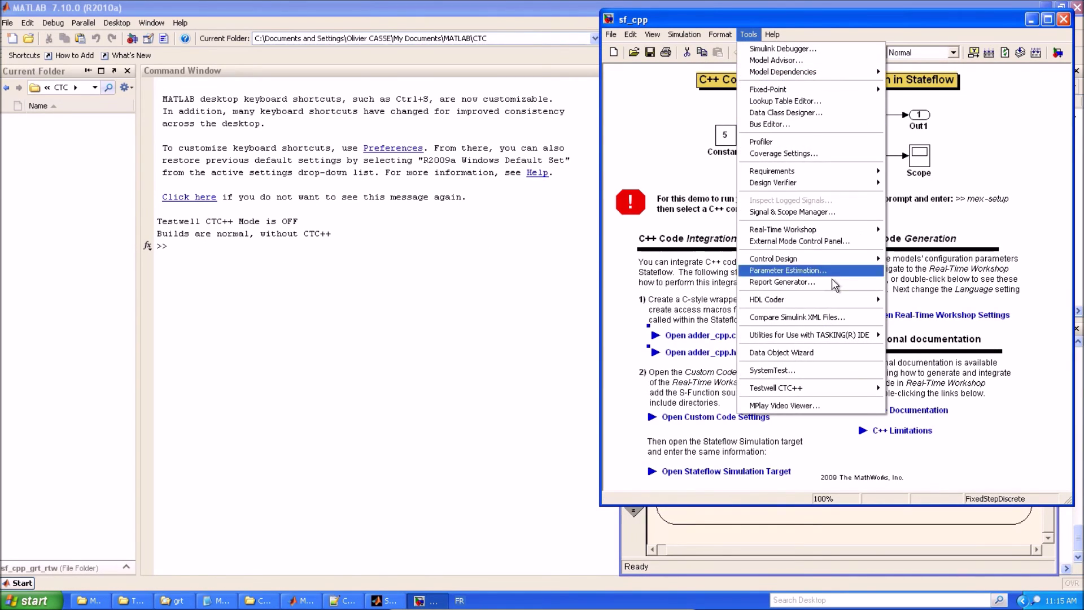
Toggle Testwell CTC++ mode back ON so builds use -i m -v instrumentation
mouse_move(845, 391)
left_click(910, 389)
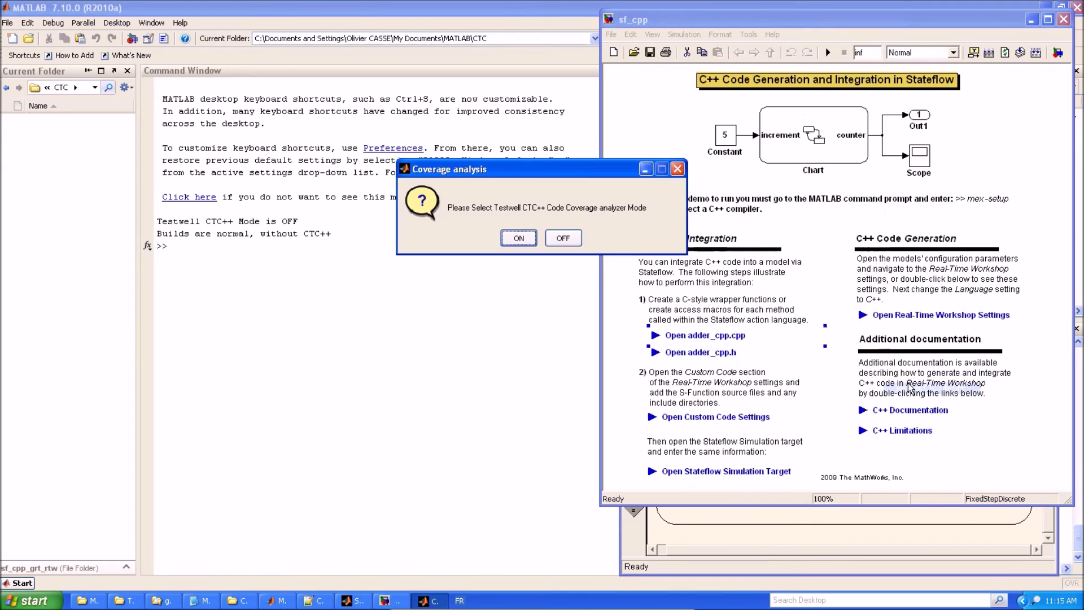
left_click(519, 237)
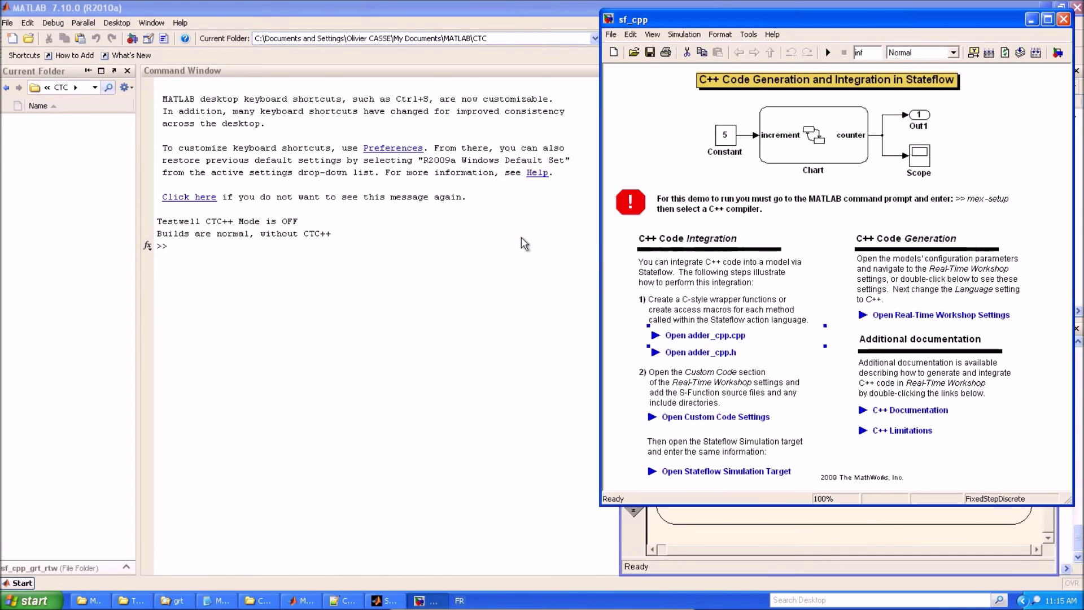
left_click(546, 229)
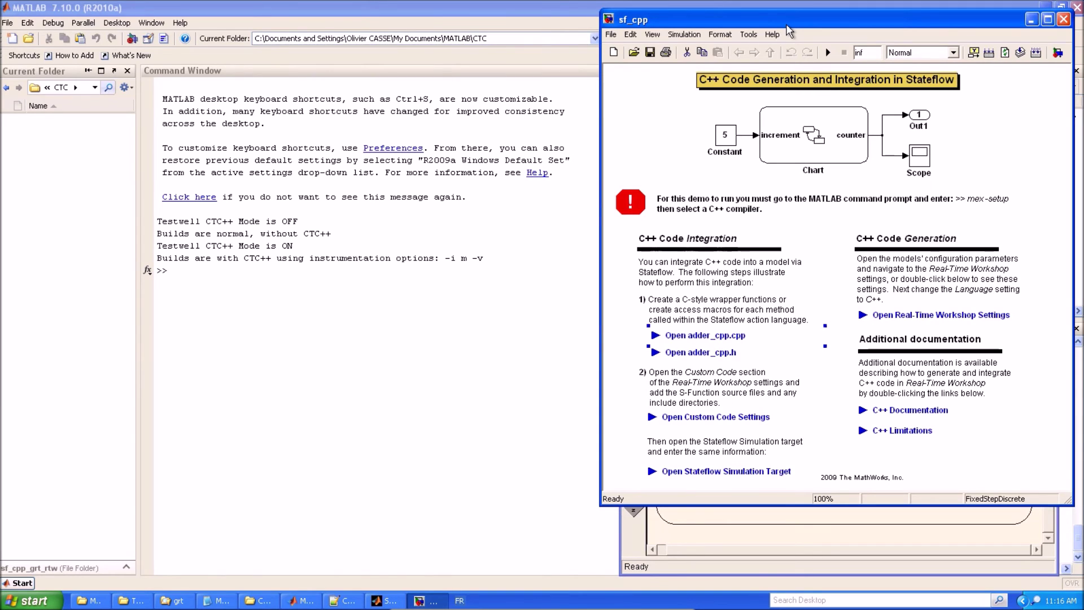
Build sf_cpp with Ctrl+B and expand the sf_cpp_grt_rtw build folder
key("ctrl+b")
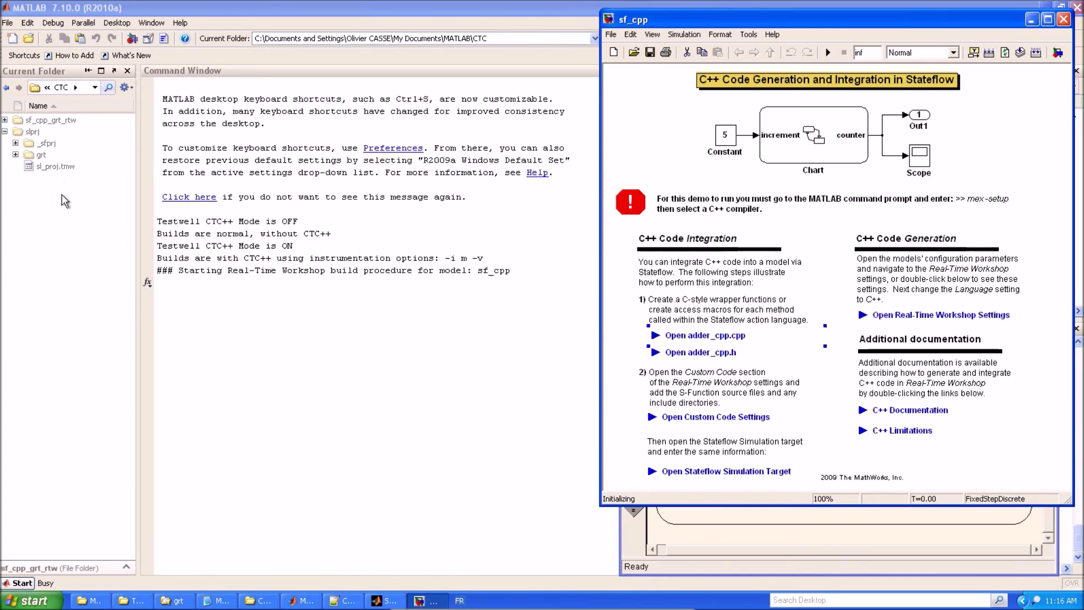
left_click(5, 120)
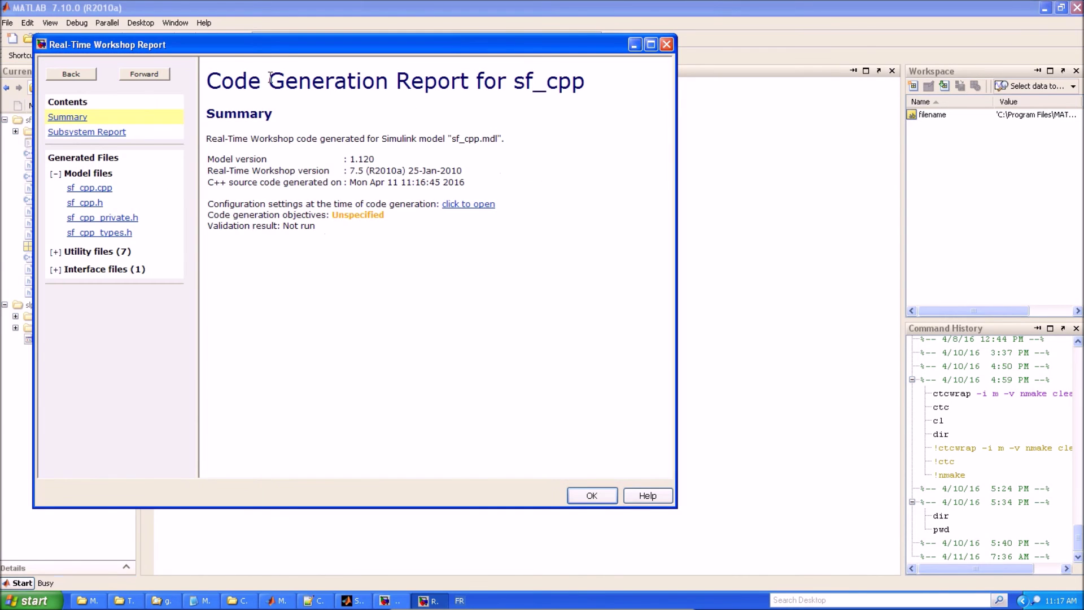
Move the Real-Time Workshop Report aside and close it to confirm the sf_cpp build succeeded
left_click_drag(296, 50, 551, 58)
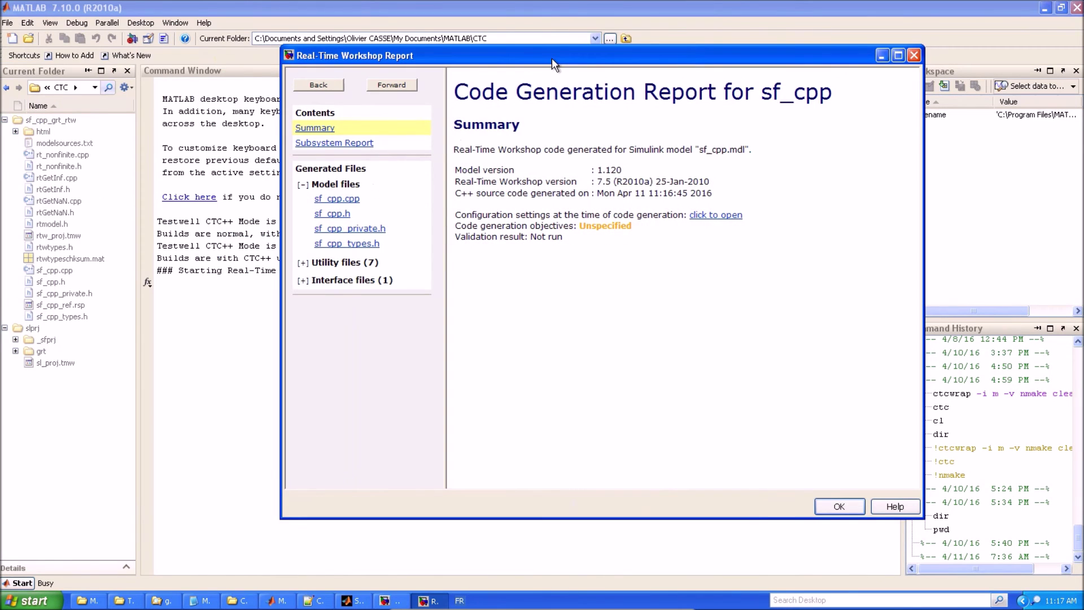
left_click(838, 507)
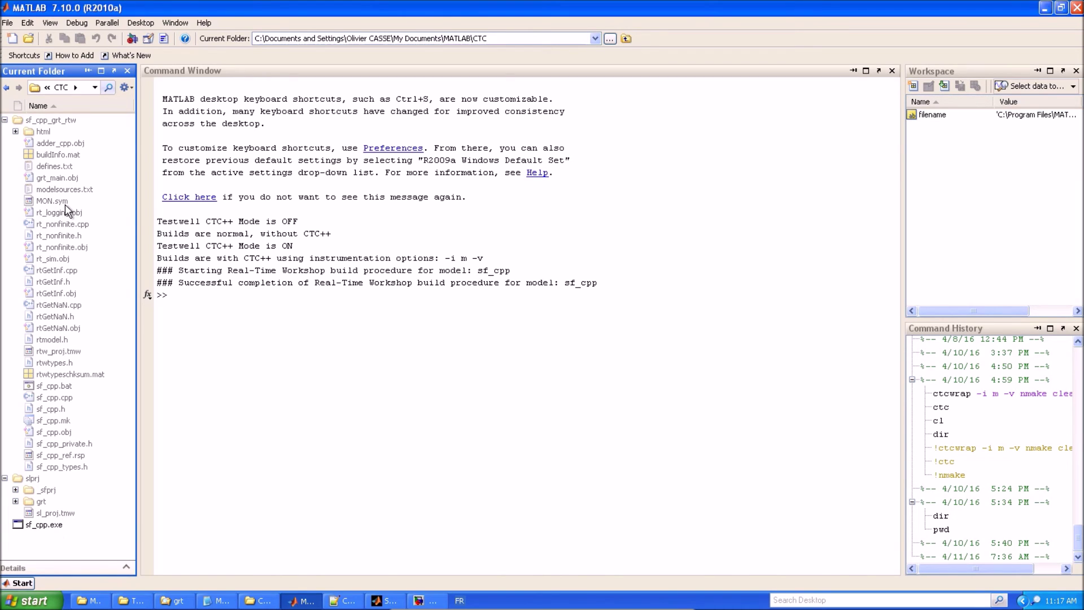
Run the instrumented sf_cpp.exe to produce MON.dat, close its console, and return to the Stateflow chart
mouse_move(66, 205)
double_click(52, 524)
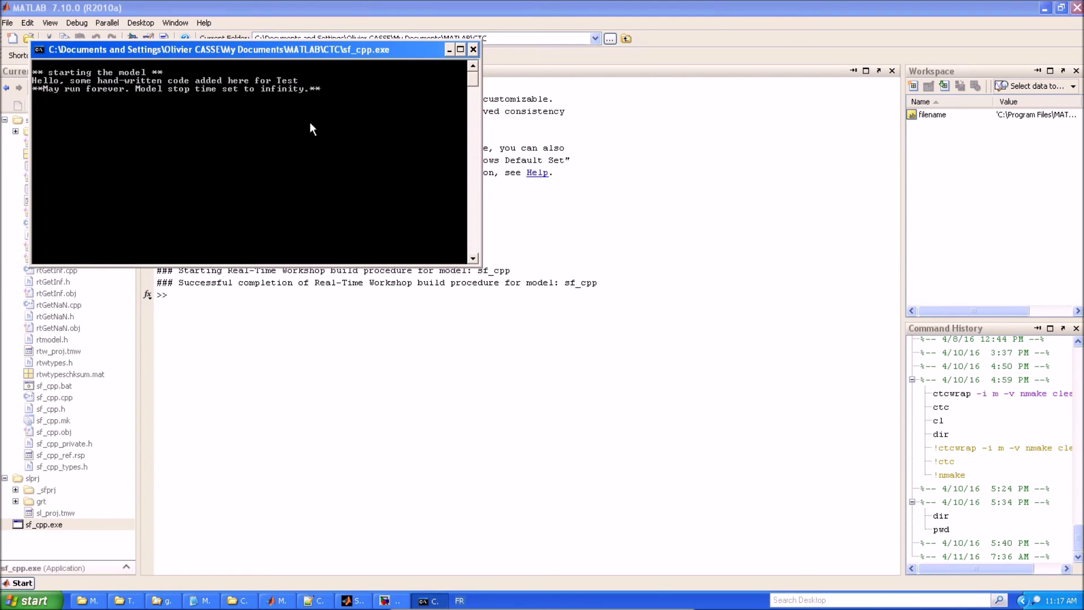
left_click_drag(283, 49, 352, 179)
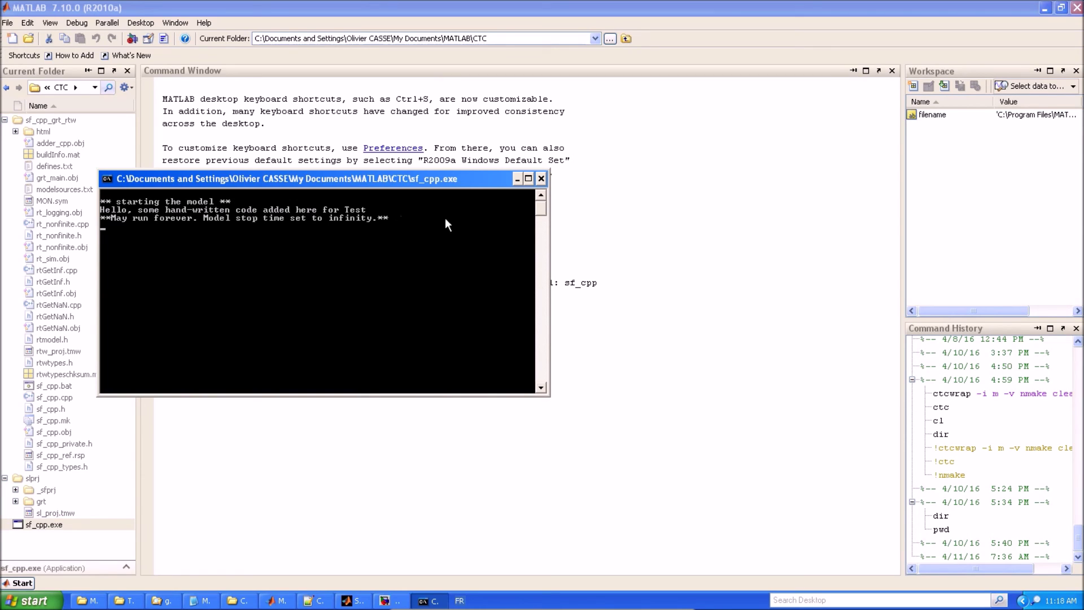
left_click(542, 179)
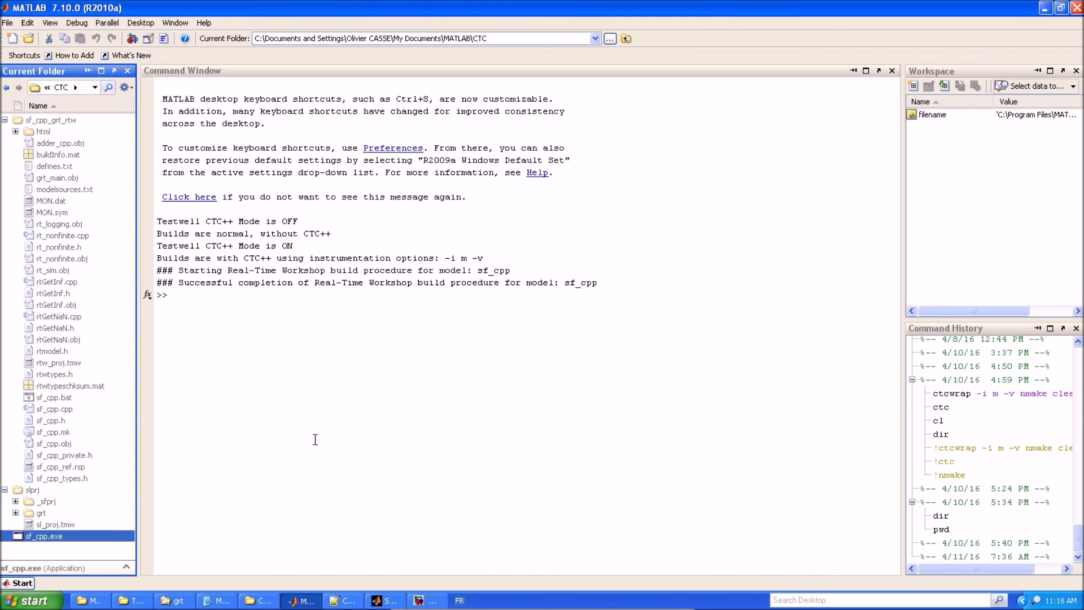
left_click(384, 600)
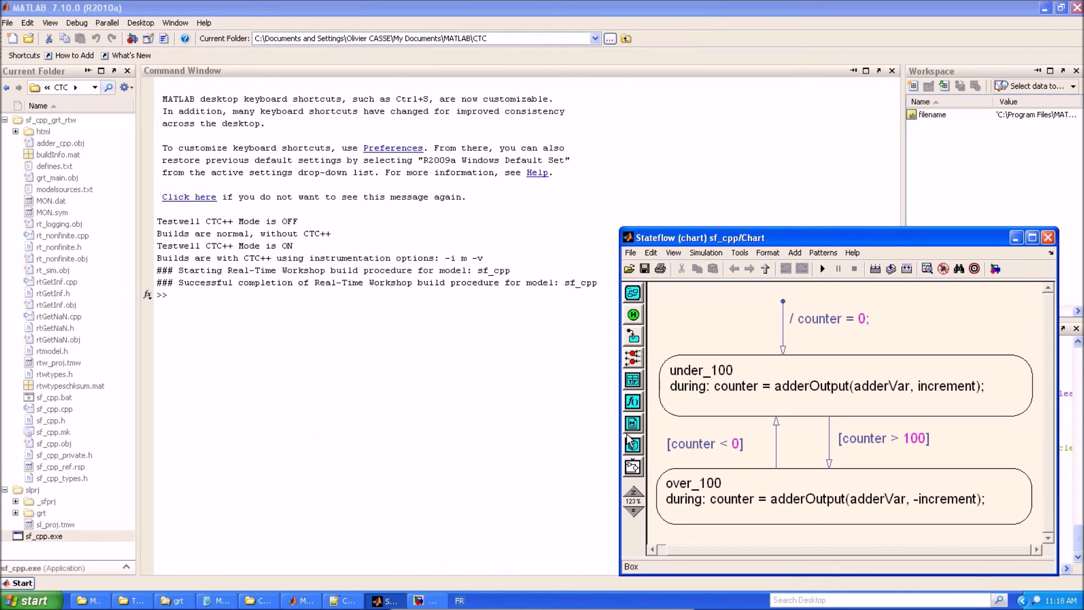
Generate the Testwell CTC++ report from the sf_cpp model's Tools menu
left_click(426, 600)
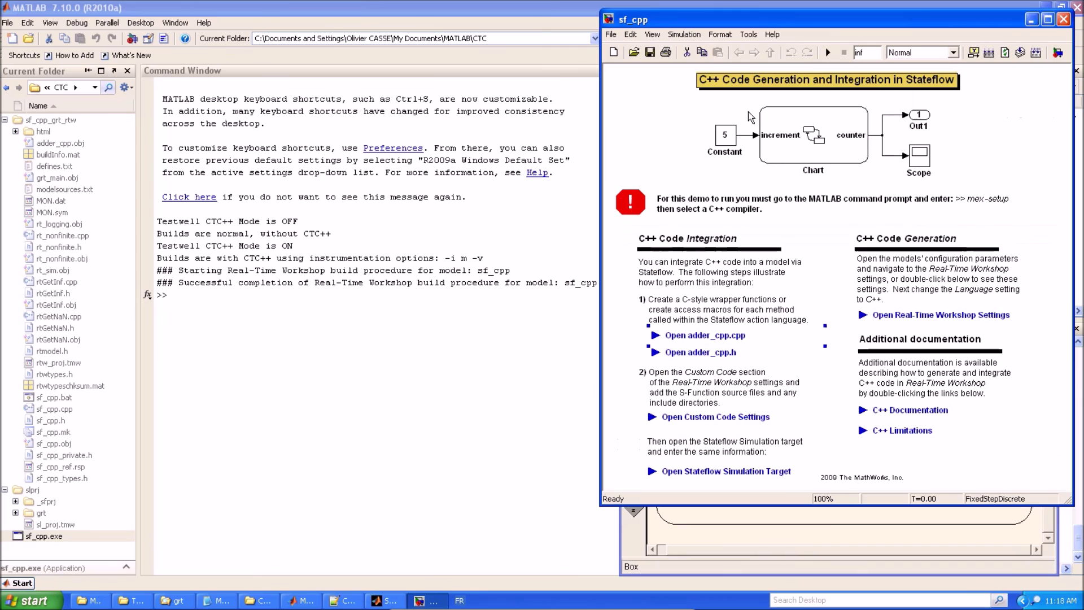
left_click(748, 35)
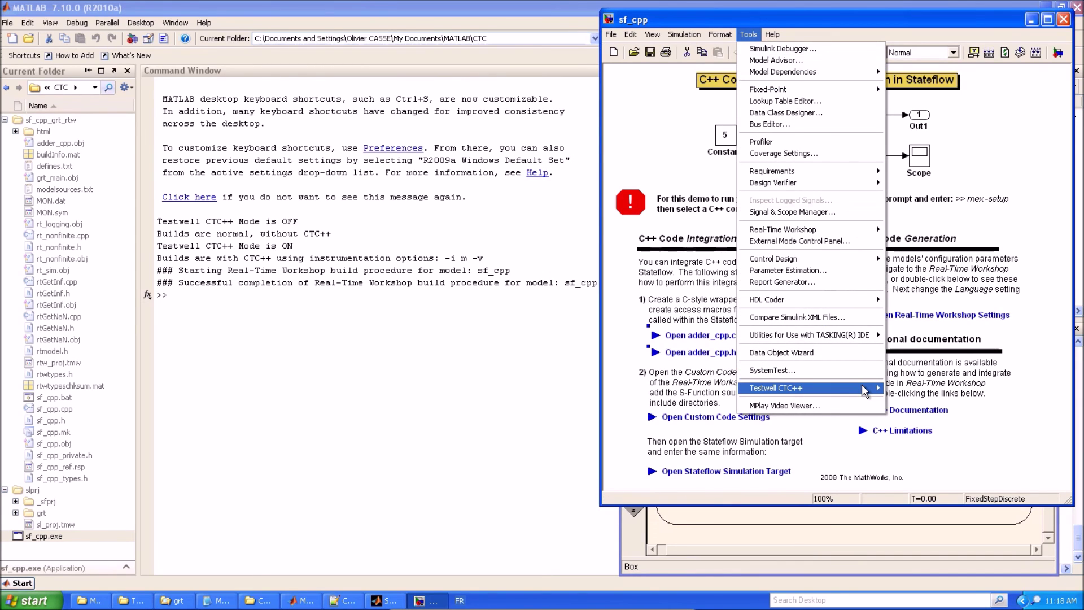
mouse_move(864, 390)
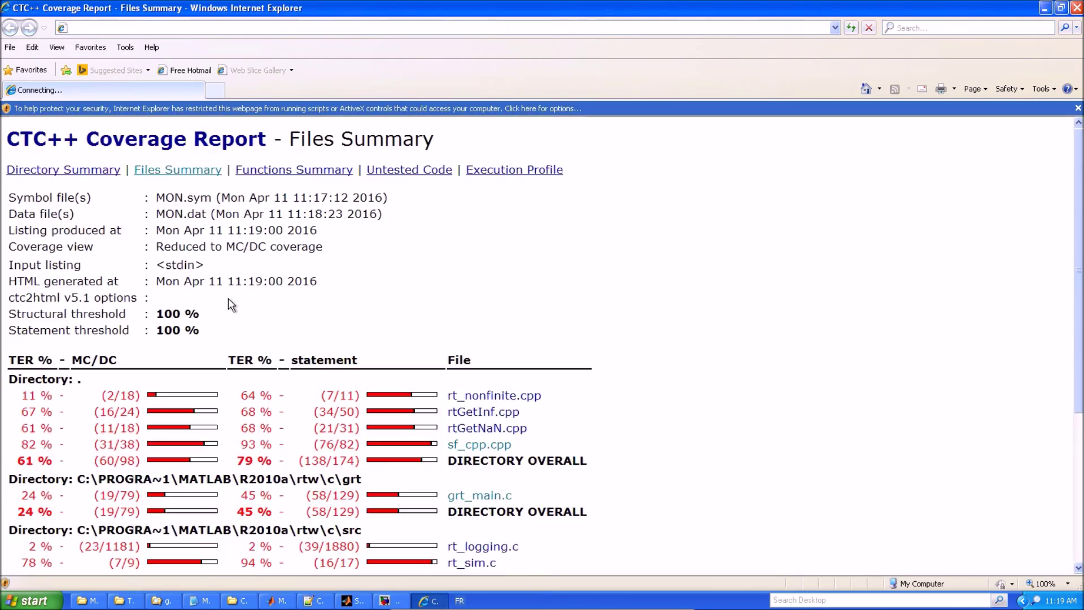
Allow the coverage report's blocked active content and scroll down the Files Summary
left_click(294, 106)
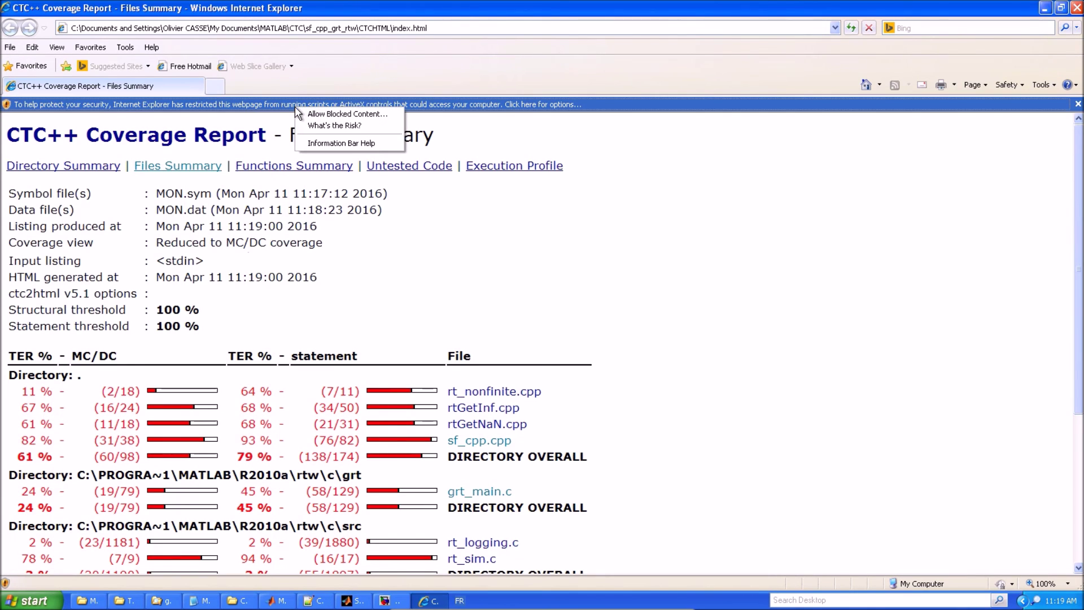
left_click(307, 113)
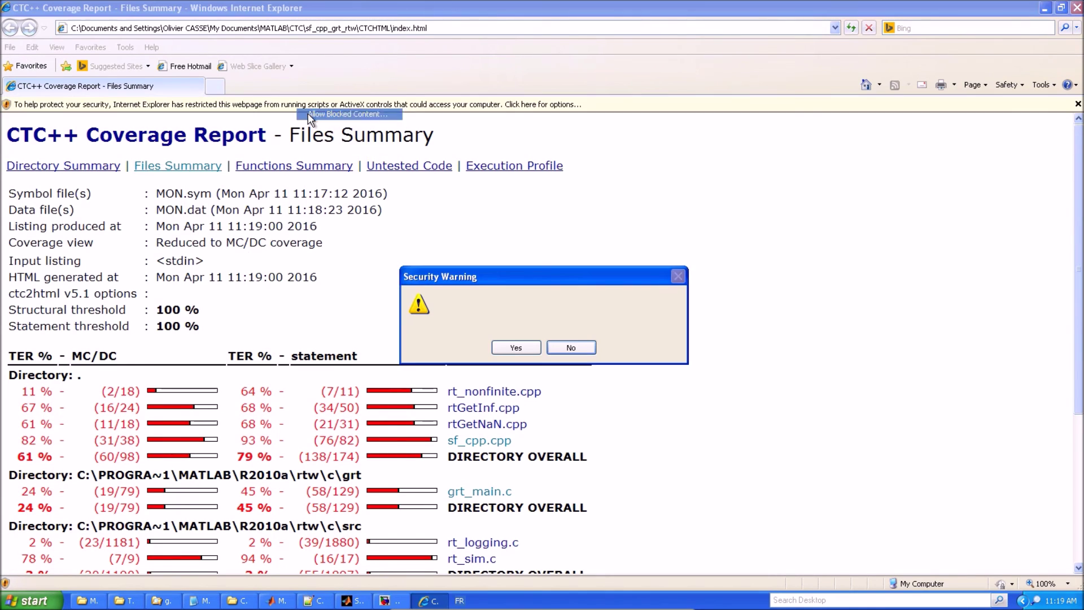
left_click(513, 347)
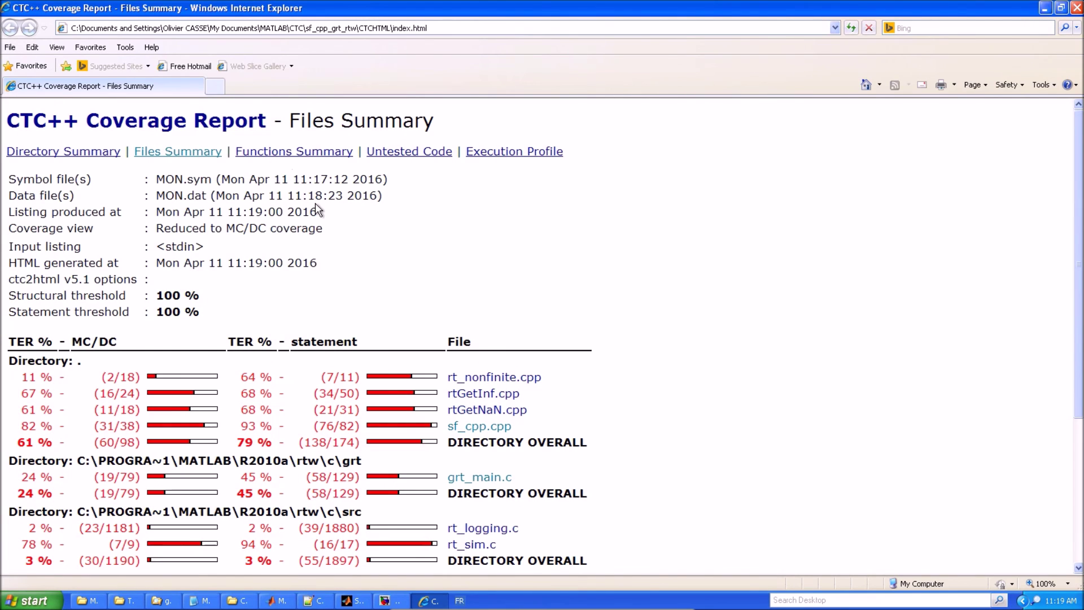
scroll(315, 202, "down", 5)
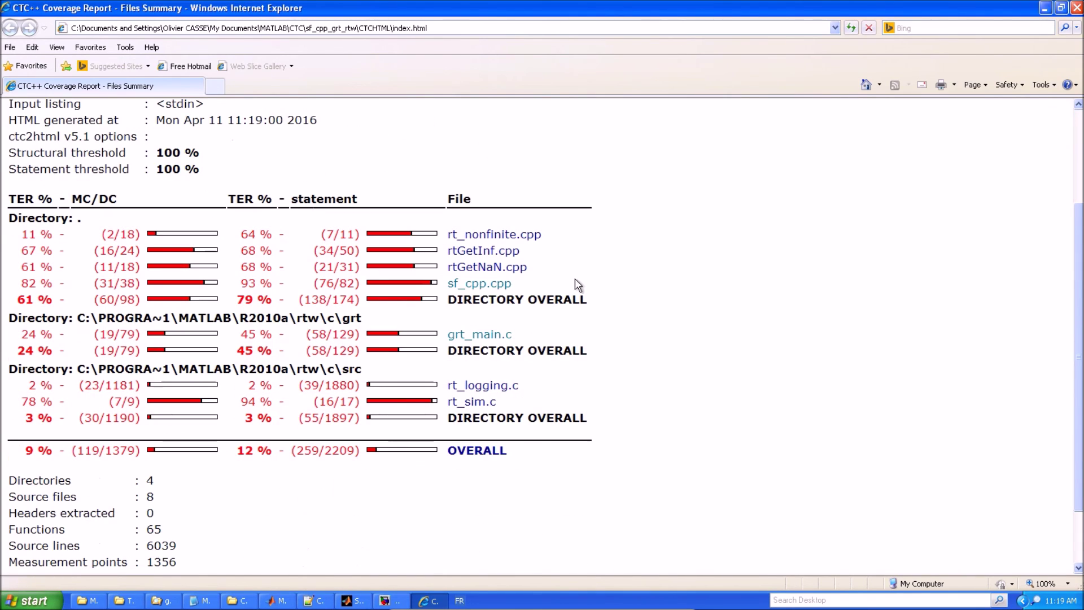
Review the rt_nonfinite.cpp execution profile, including its untested functions
left_click(487, 236)
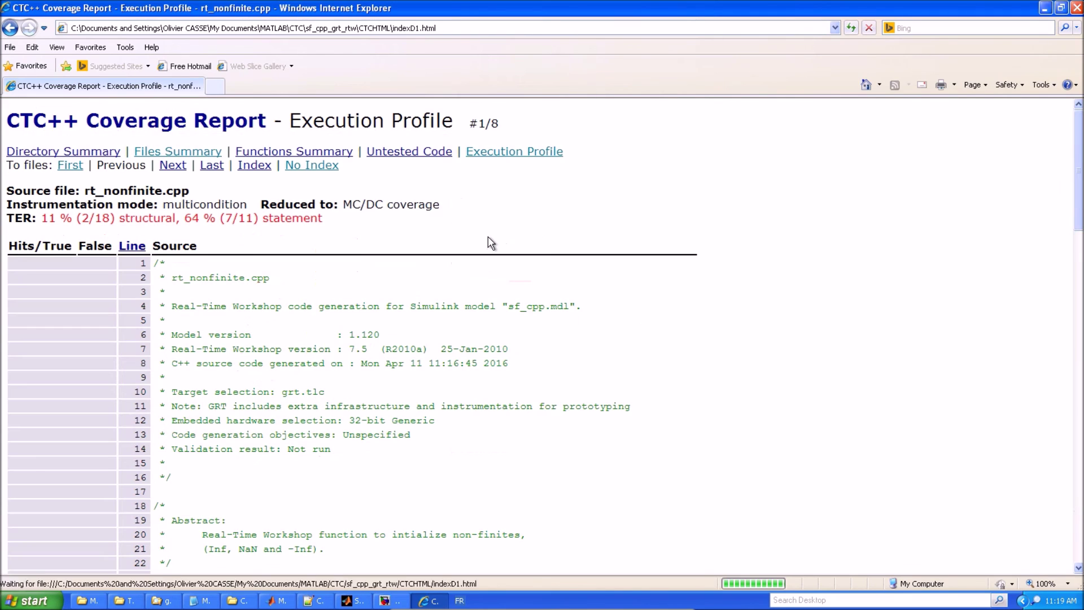
scroll(377, 368, "down", 12)
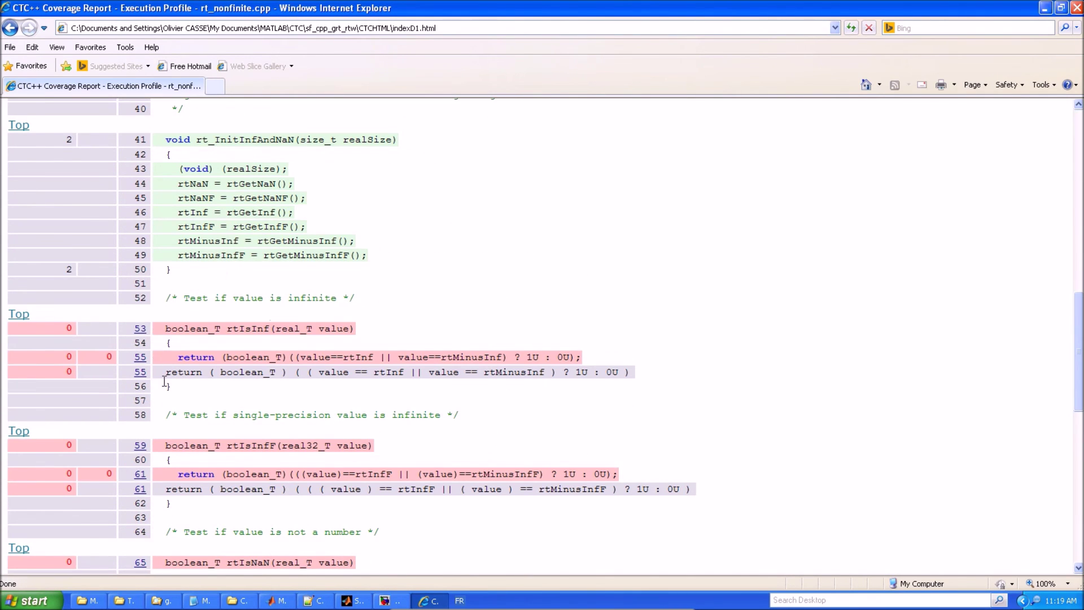
scroll(164, 384, "down", 5)
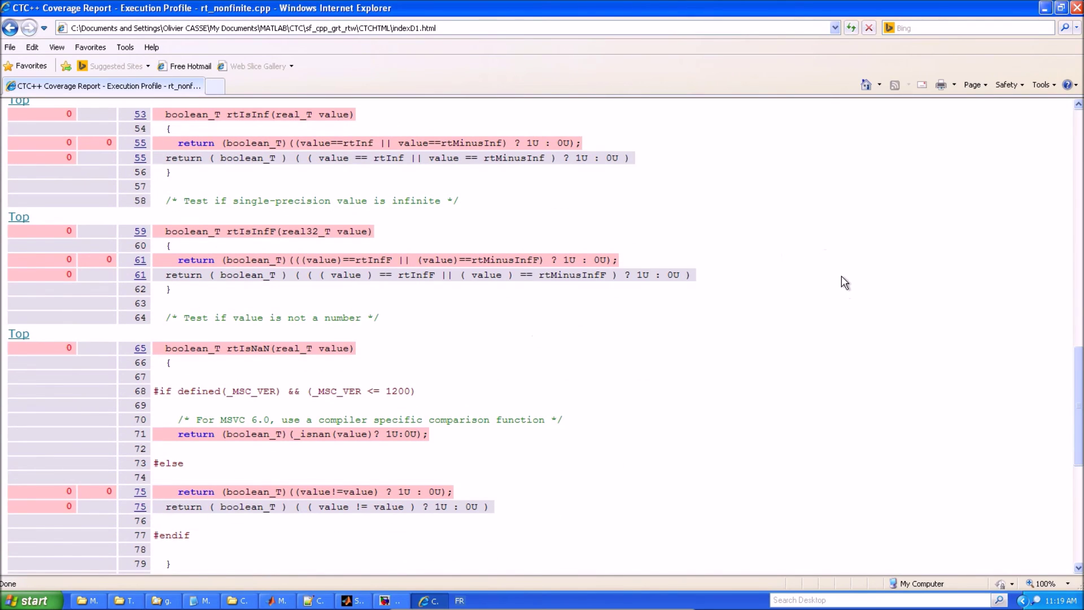
scroll(635, 277, "up", 18)
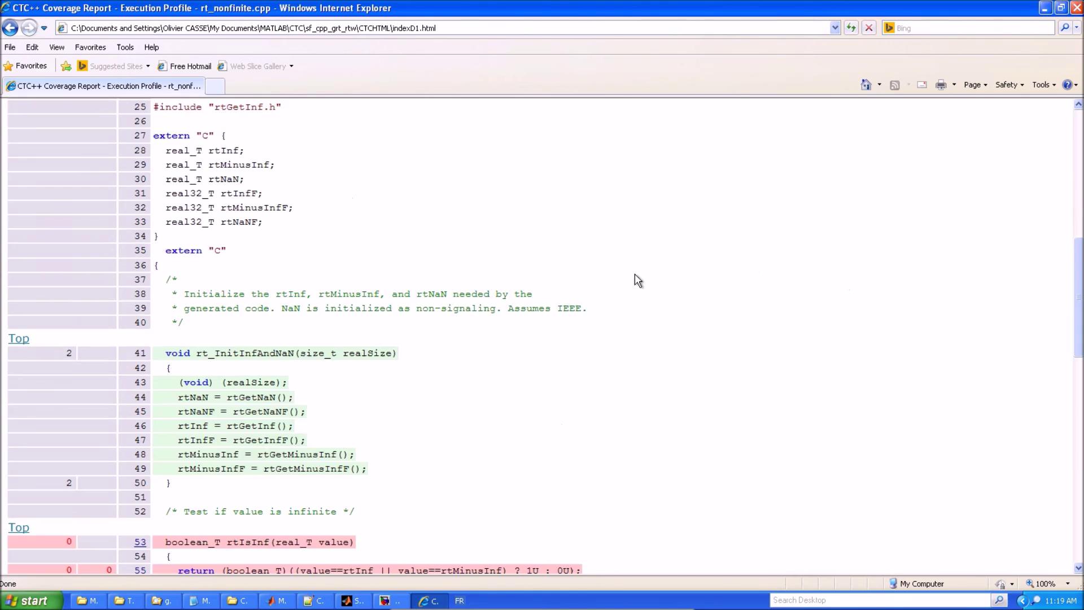
key("BackSpace")
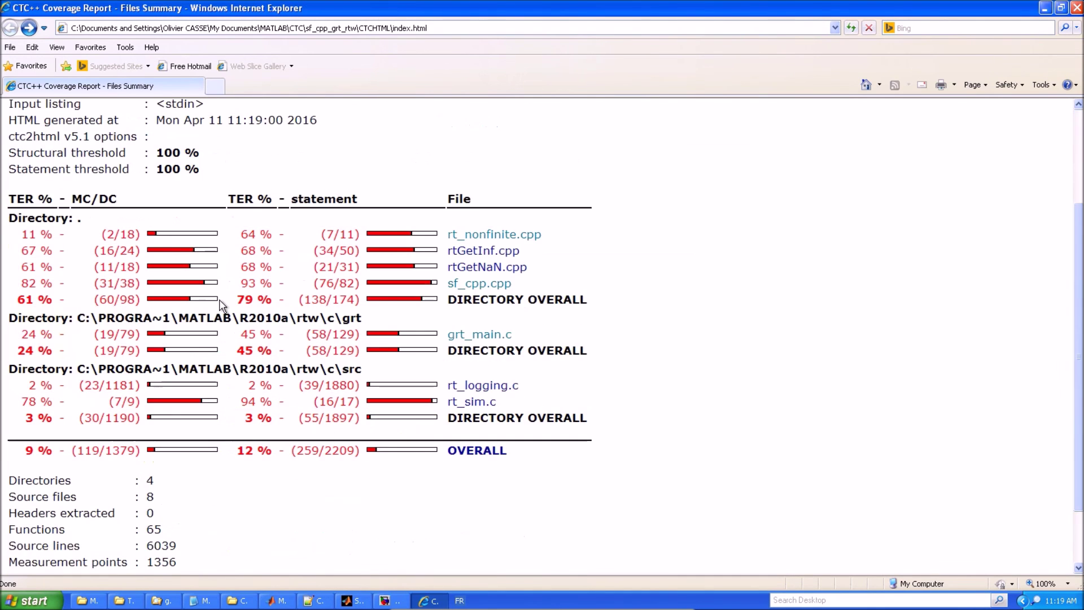
scroll(226, 290, "up", 3)
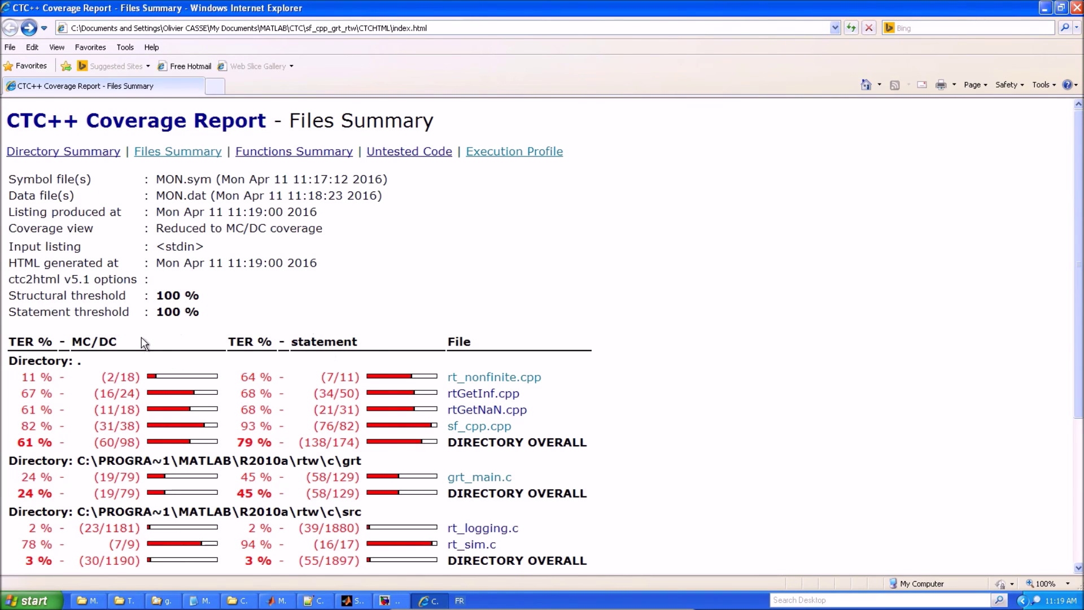
scroll(142, 342, "down", 1)
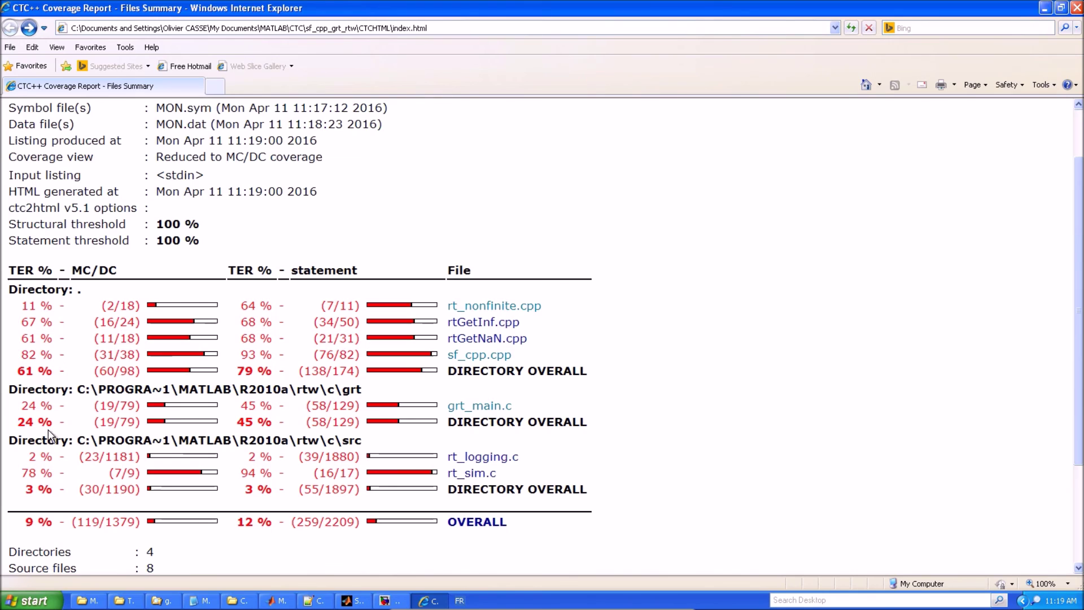
scroll(48, 431, "down", 5)
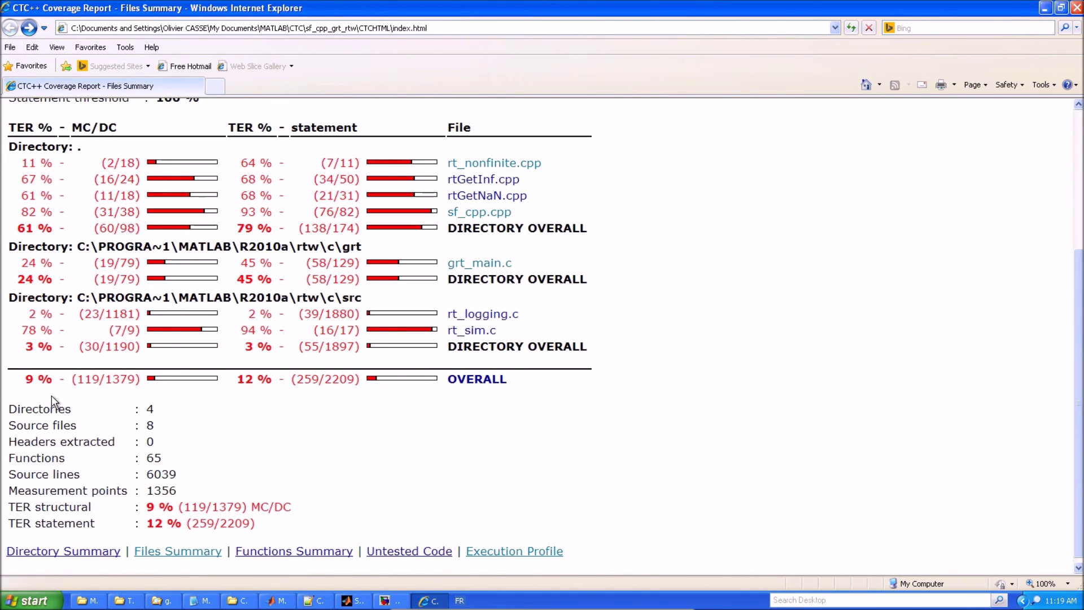